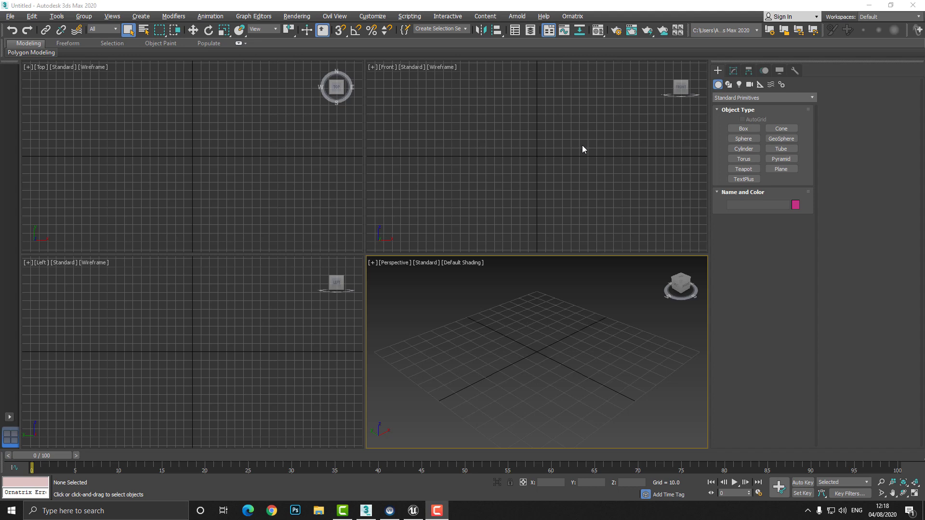
# Step: Create a sphere with a radius of about 31 near the grid centre in the Perspective view and maximize that view
pyautogui.click(742, 139)
pyautogui.moveTo(536, 349); pyautogui.dragTo(544, 379)
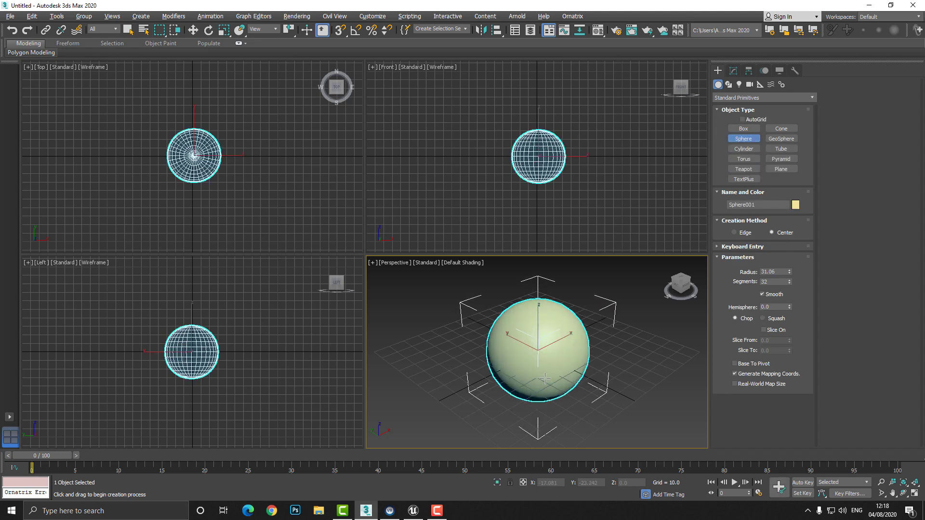
pyautogui.hotkey('alt', 'w')
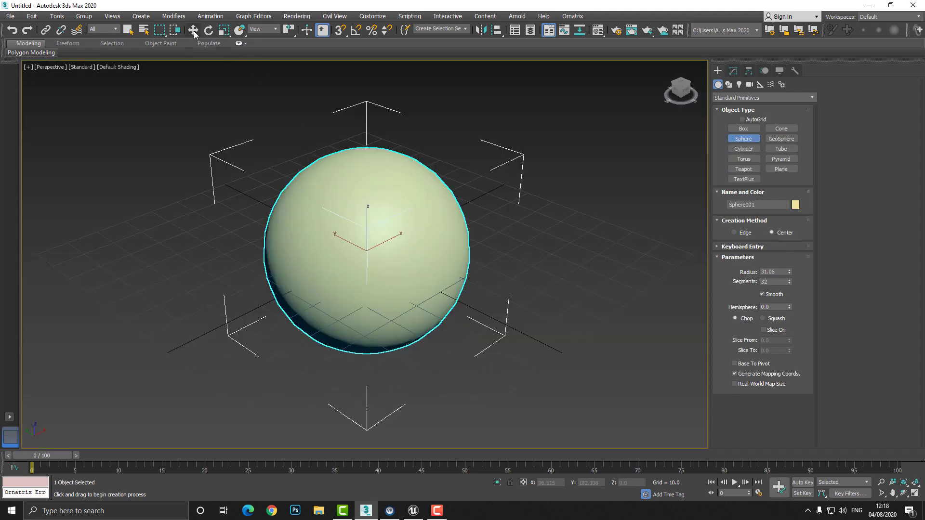
# Step: Rename the sphere as Head and set its X and Y position to 0
pyautogui.press('w')
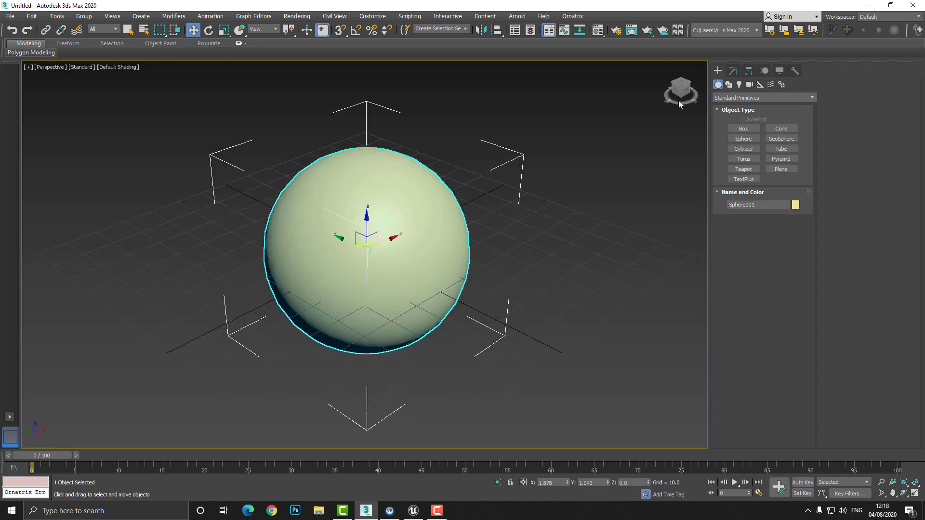
pyautogui.click(765, 204)
pyautogui.write('Head')
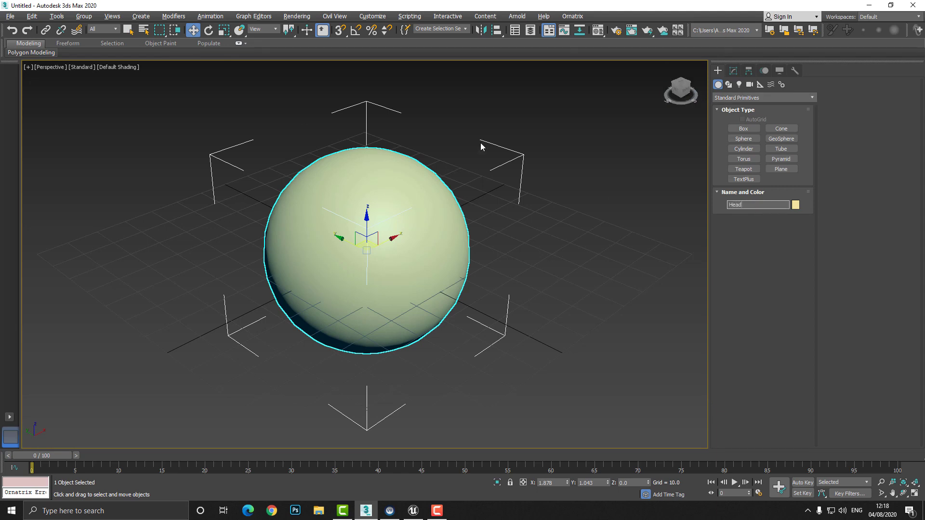
pyautogui.press('Return')
pyautogui.rightClick(566, 482)
pyautogui.rightClick(609, 482)
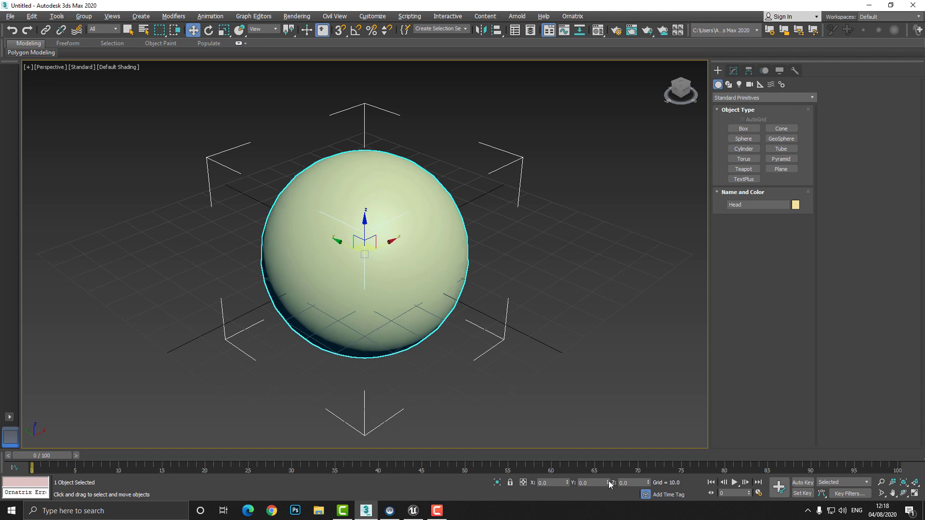
# Step: Create a Dummy helper near the sphere and set its X and Y position to 0
pyautogui.moveTo(461, 314); pyautogui.dragTo(419, 258, button='middle')
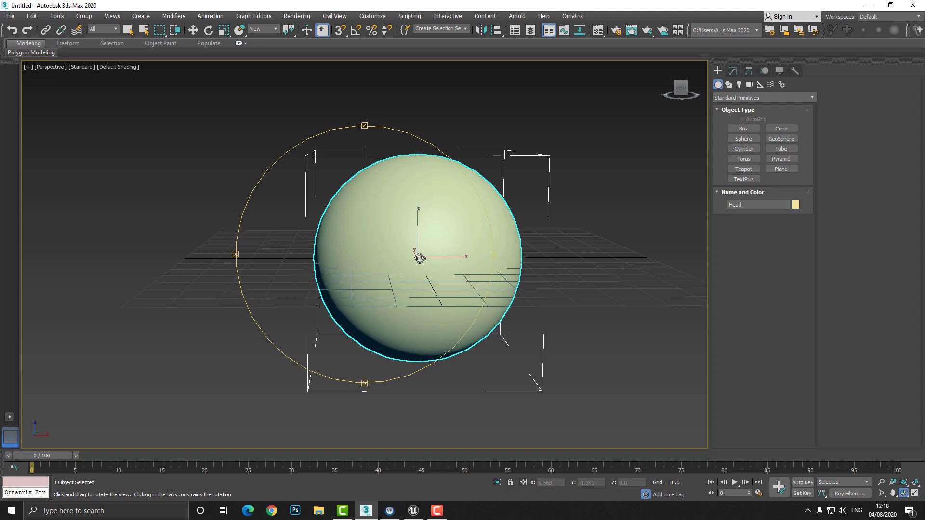
pyautogui.click(760, 85)
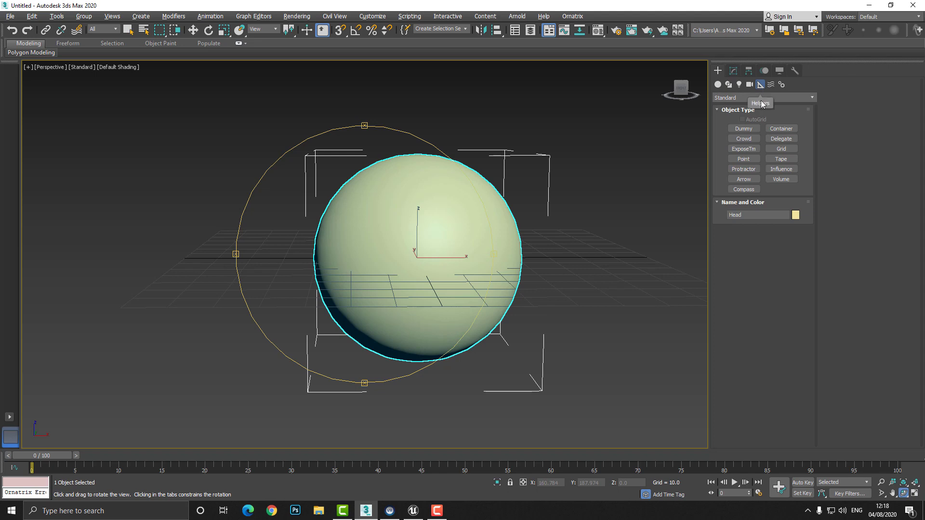
pyautogui.click(744, 129)
pyautogui.moveTo(396, 328); pyautogui.dragTo(423, 367)
pyautogui.click(192, 29)
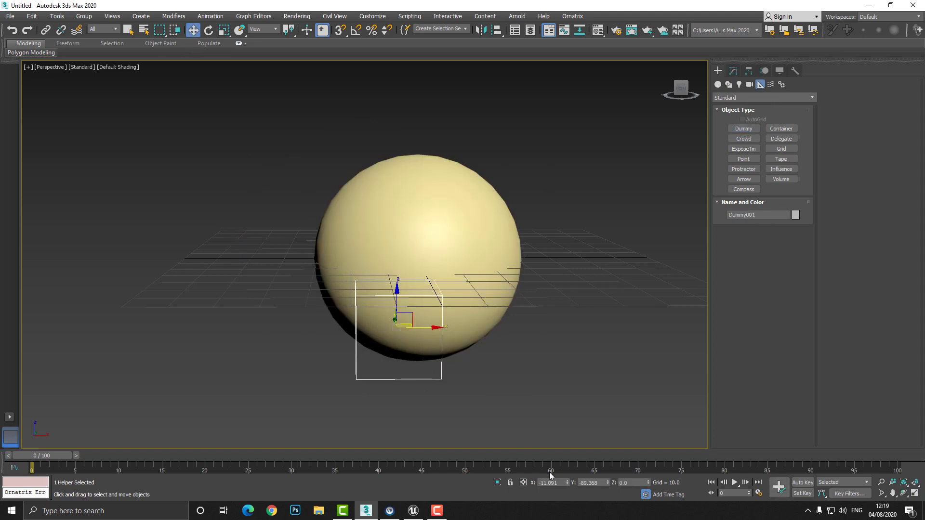
pyautogui.rightClick(567, 483)
pyautogui.rightClick(608, 482)
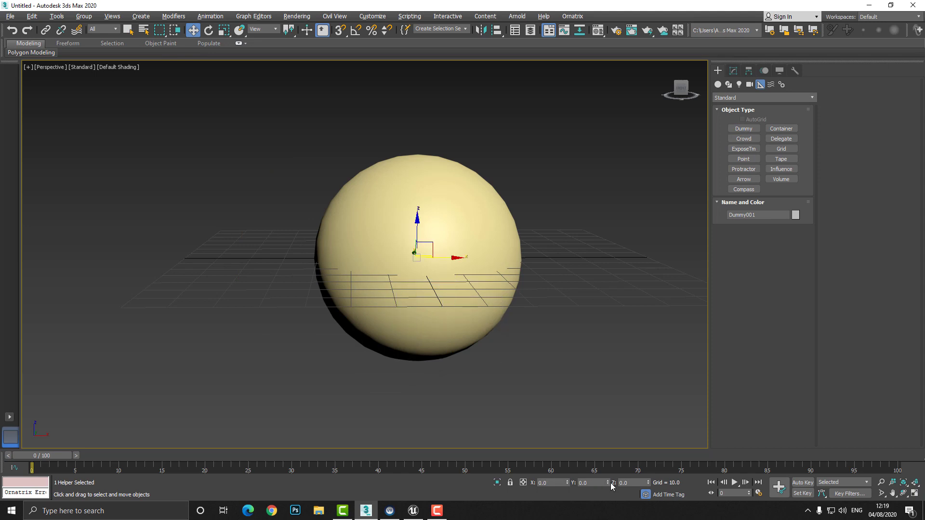
# Step: Display the scene in wireframe and link the Head sphere to the dummy as its parent
pyautogui.moveTo(417, 266)
pyautogui.mouseDown(button='middle')
pyautogui.moveTo(444, 297)
pyautogui.moveTo(425, 280)
pyautogui.mouseUp(button='middle')
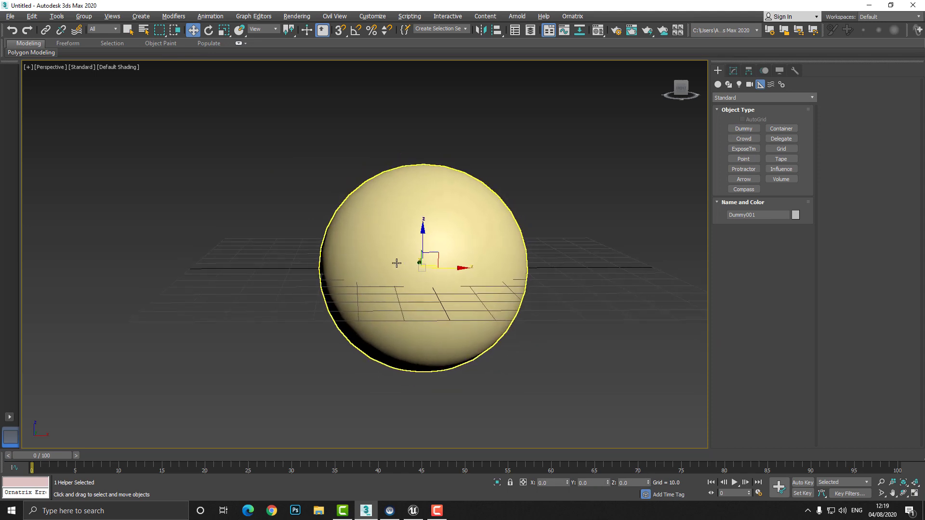
pyautogui.press('F3')
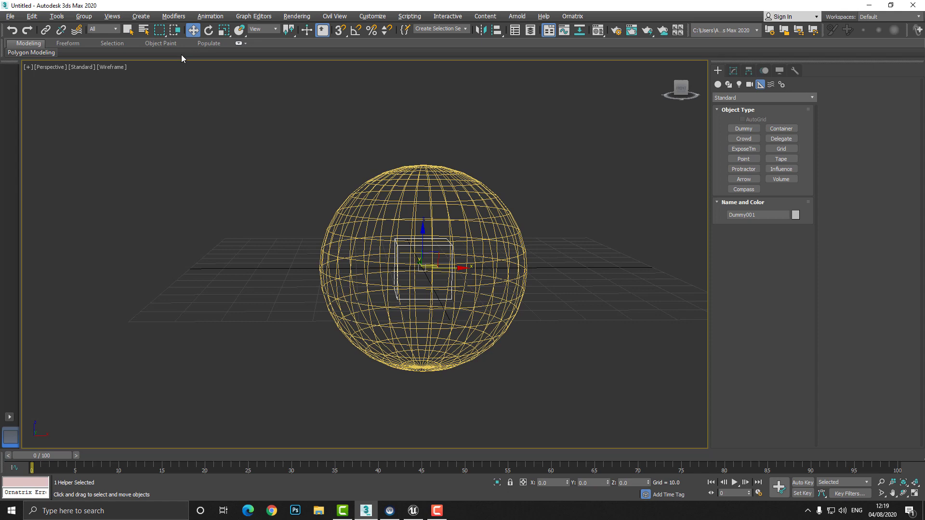
pyautogui.click(45, 30)
pyautogui.moveTo(353, 198); pyautogui.dragTo(432, 262)
pyautogui.scroll(5, 395, 248)
pyautogui.scroll(-6, 395, 202)
pyautogui.click(193, 30)
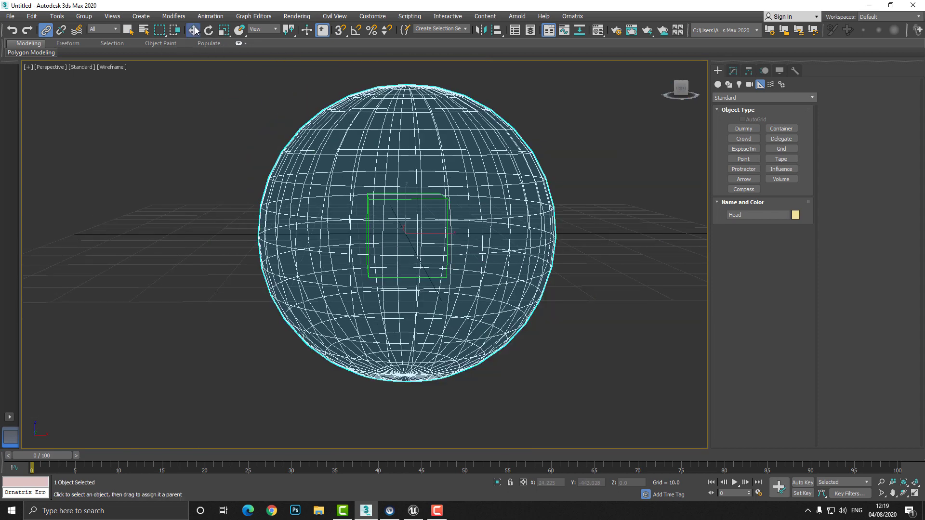
# Step: Deselect everything and return the Perspective view to default shading
pyautogui.click(259, 127)
pyautogui.keyDown('alt'); pyautogui.moveTo(259, 127); pyautogui.dragTo(298, 205, button='middle'); pyautogui.keyUp('alt')
pyautogui.press('F3')
pyautogui.scroll(-5, 289, 186)
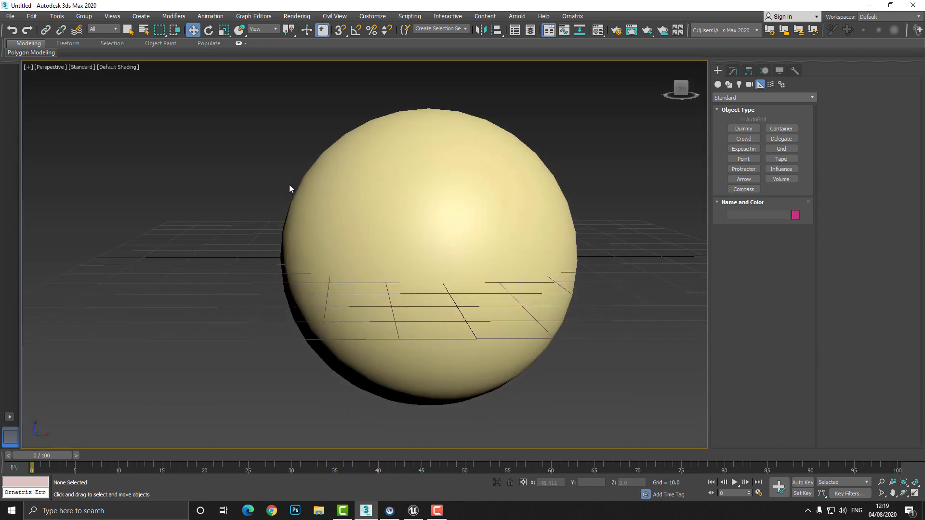
# Step: Select the Head sphere and add the Ox Guides from Surface modifier to it
pyautogui.hotkey('ctrl', 'r')
pyautogui.moveTo(351, 219); pyautogui.dragTo(379, 227)
pyautogui.click(193, 30)
pyautogui.click(370, 226)
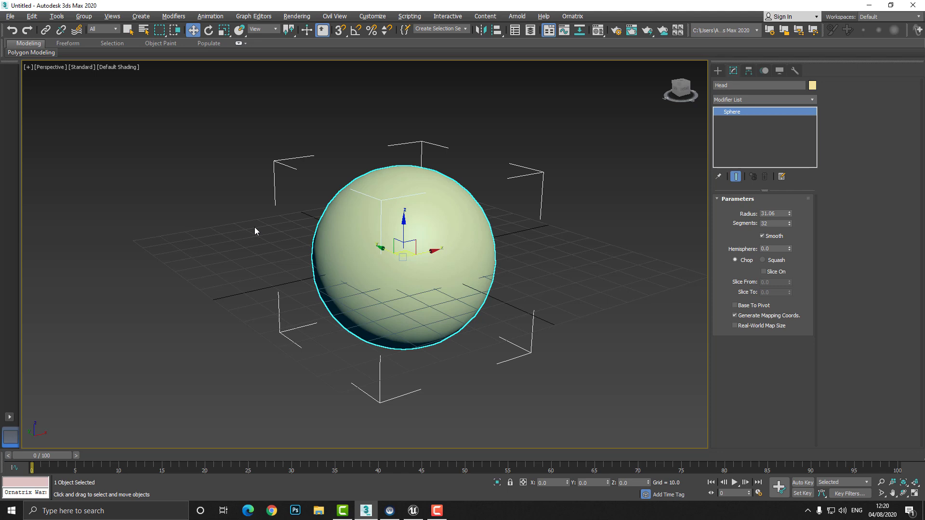
pyautogui.click(750, 99)
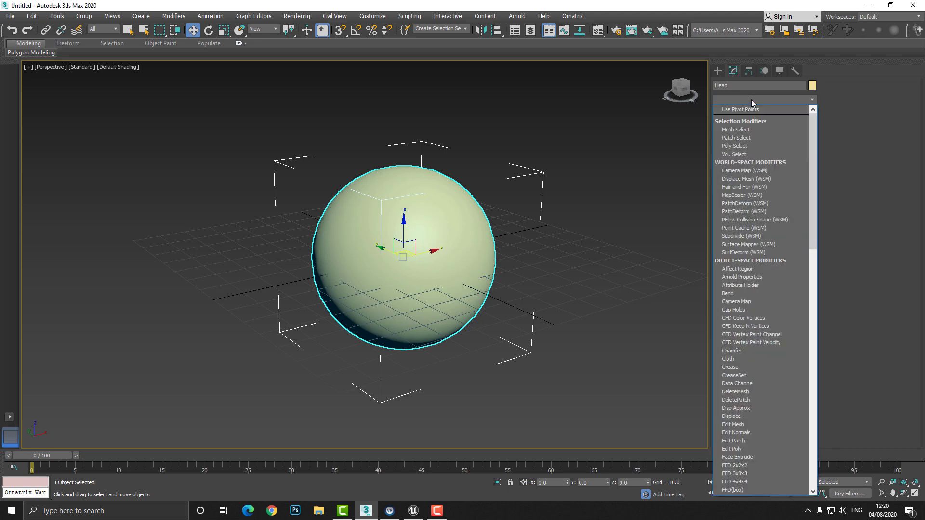
pyautogui.press('o')
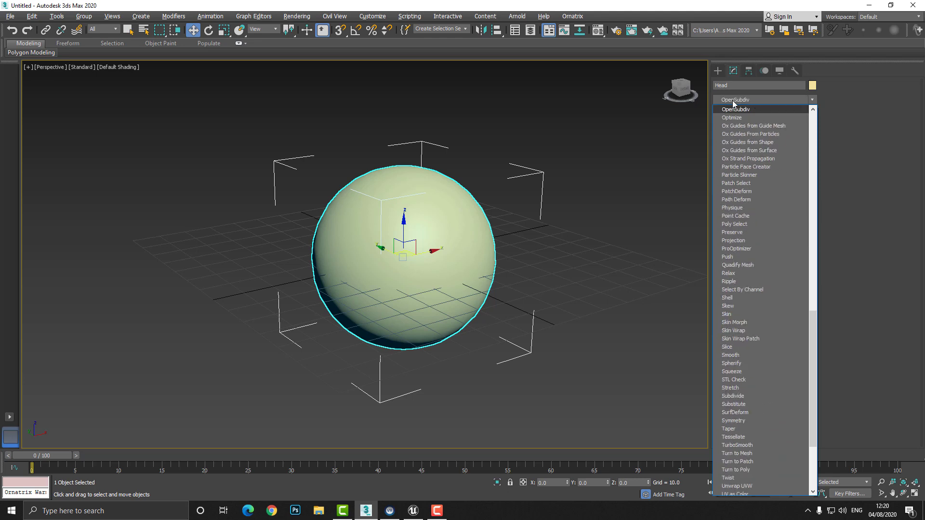
pyautogui.click(735, 151)
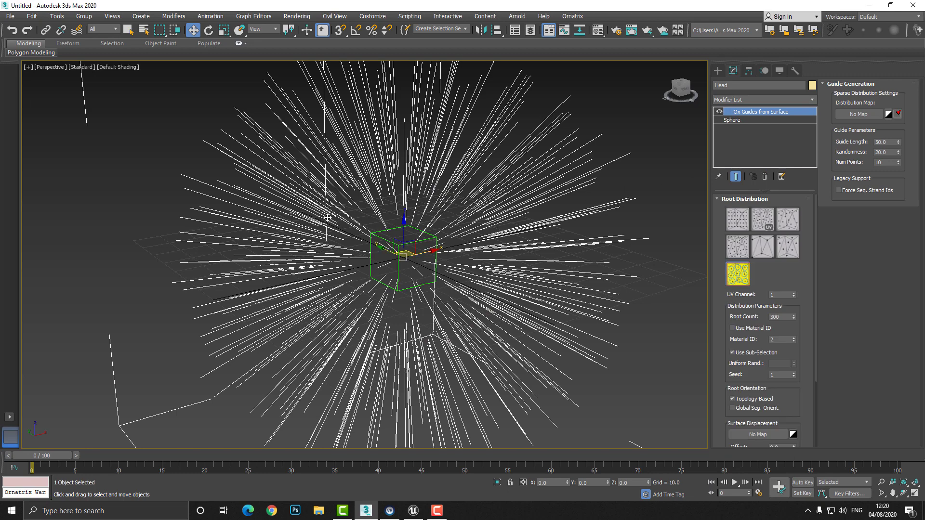
# Step: Compare several root distribution methods for the surface guides and return to the original one
pyautogui.scroll(-5, 330, 221)
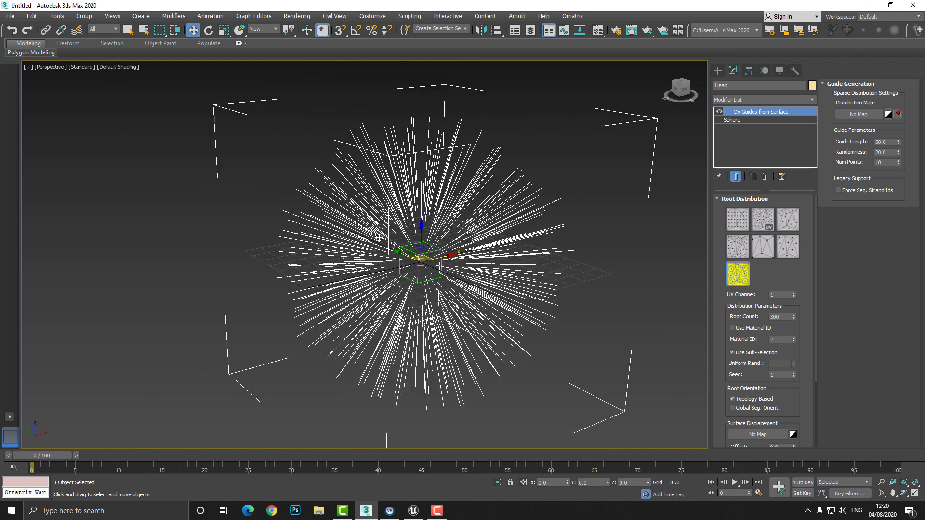
pyautogui.click(760, 248)
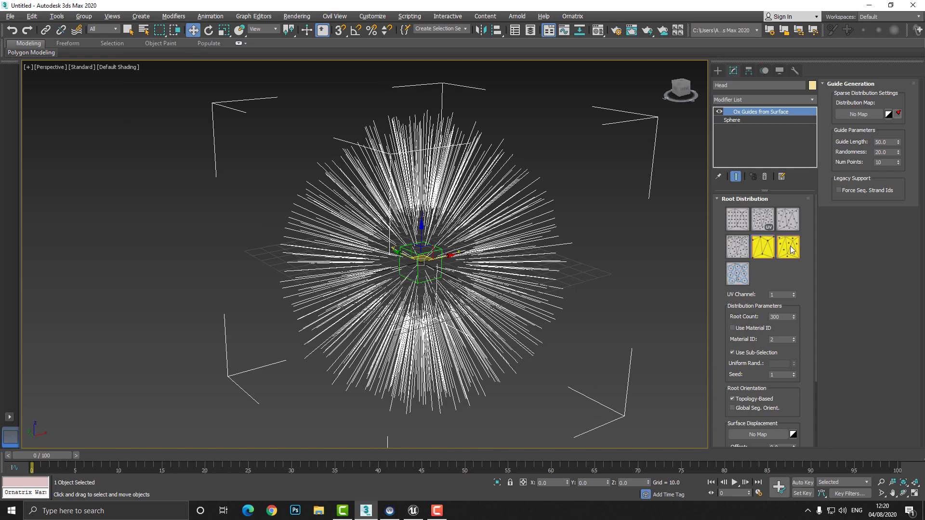
pyautogui.click(791, 249)
pyautogui.click(764, 218)
pyautogui.click(736, 219)
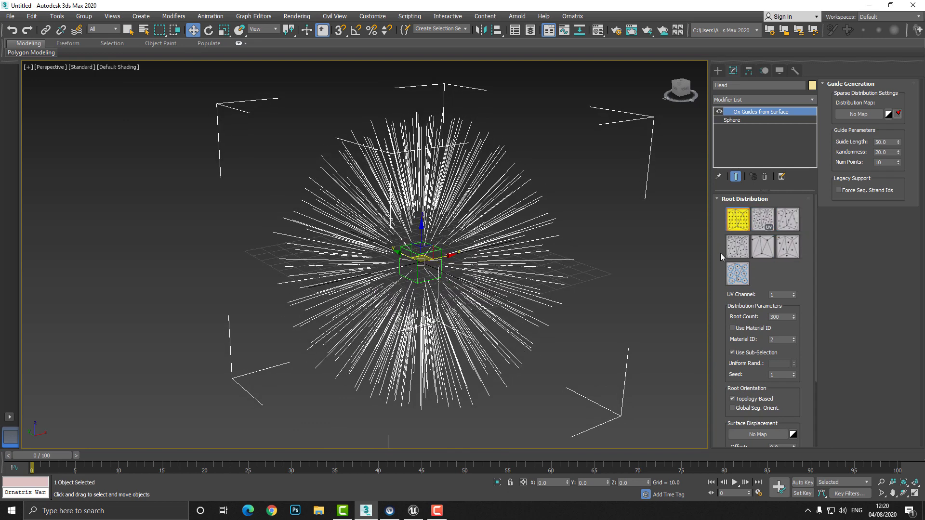
pyautogui.click(738, 278)
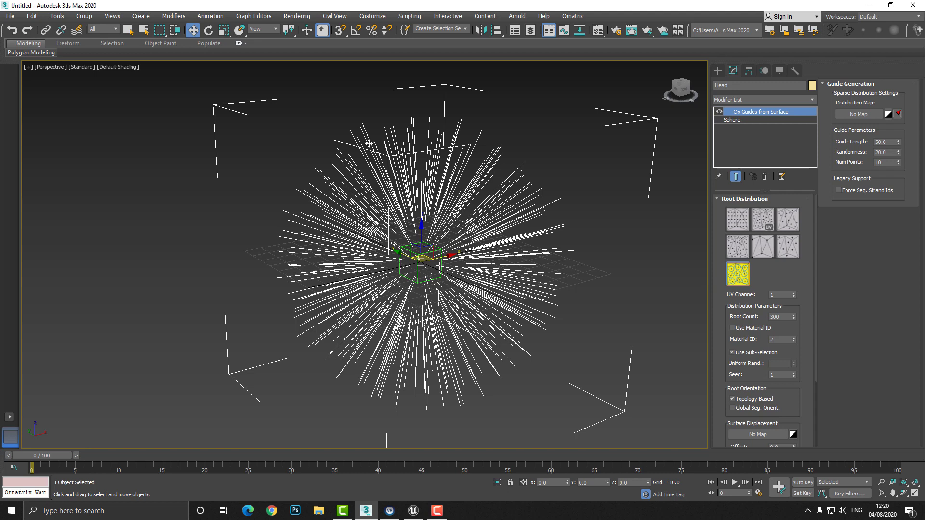
# Step: Add the Ox Hair from Guides modifier on top of the surface guides
pyautogui.click(734, 101)
pyautogui.press('p')
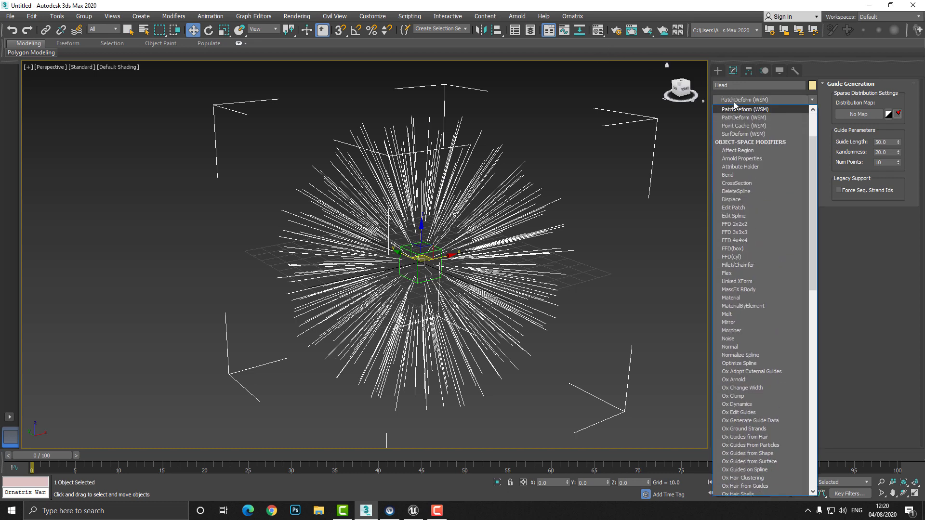
pyautogui.press('o')
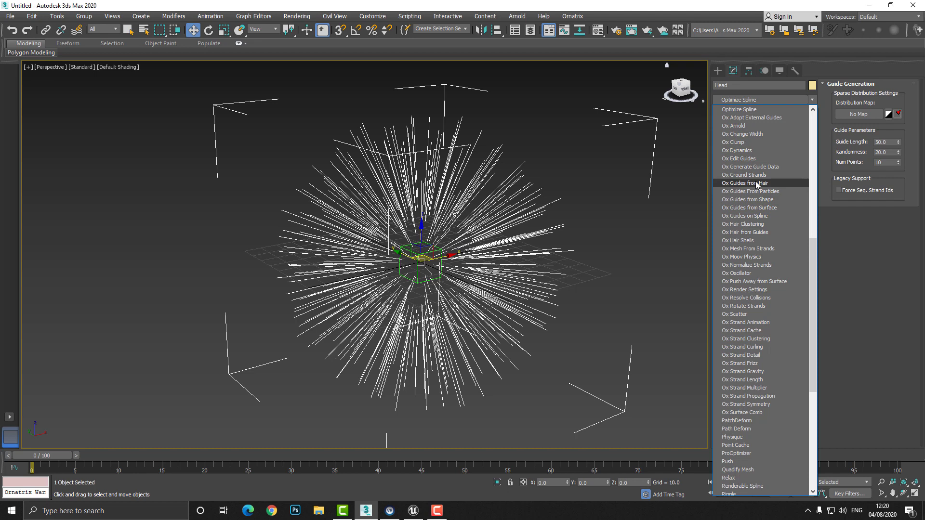
pyautogui.click(769, 232)
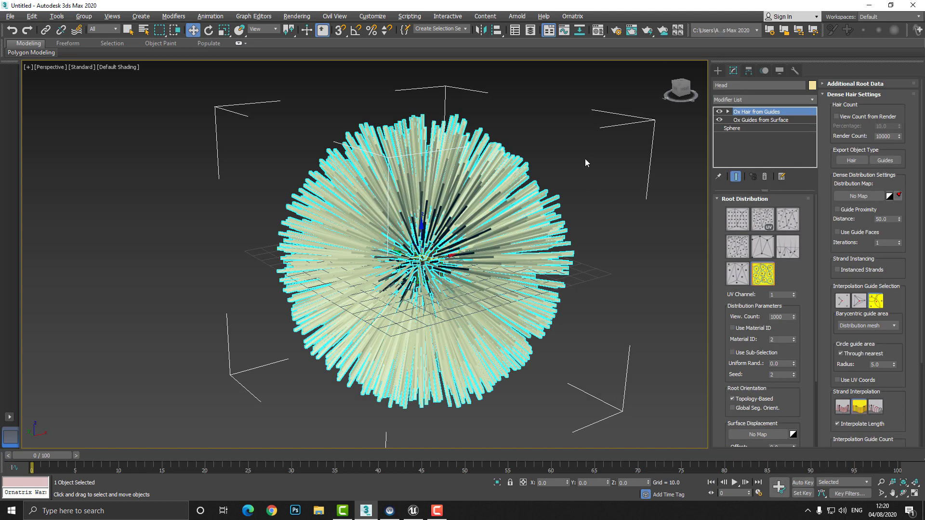
# Step: Compare several root distribution methods for the dense hair and choose the first method in the third row
pyautogui.moveTo(548, 171); pyautogui.dragTo(448, 203, button='middle')
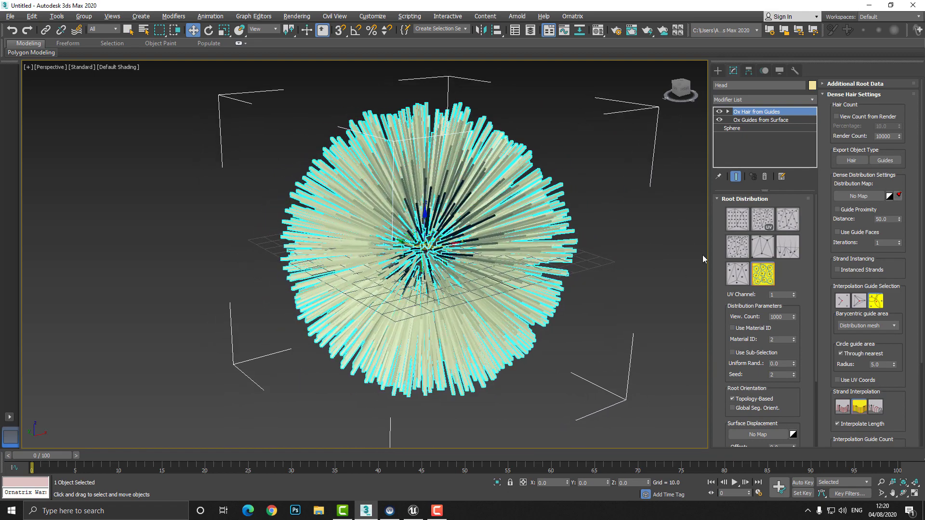
pyautogui.click(744, 247)
pyautogui.click(763, 219)
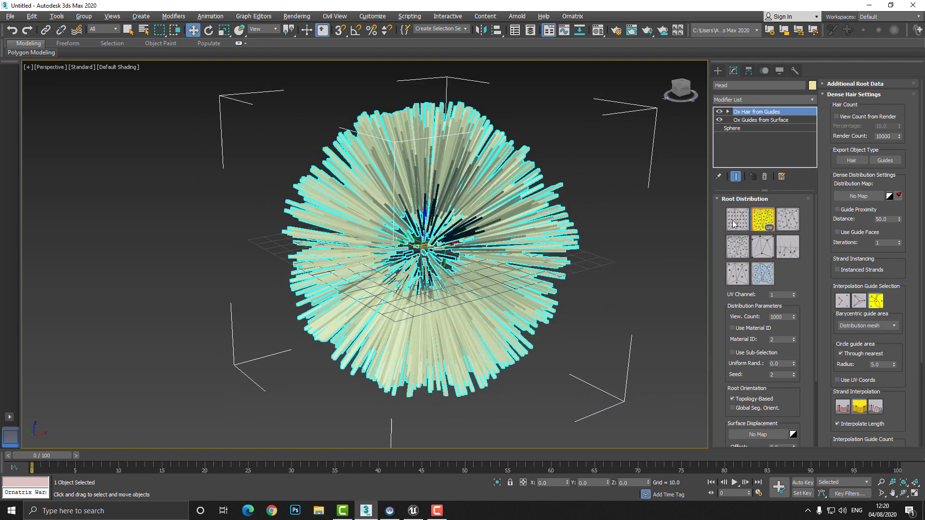
pyautogui.click(737, 274)
pyautogui.click(790, 248)
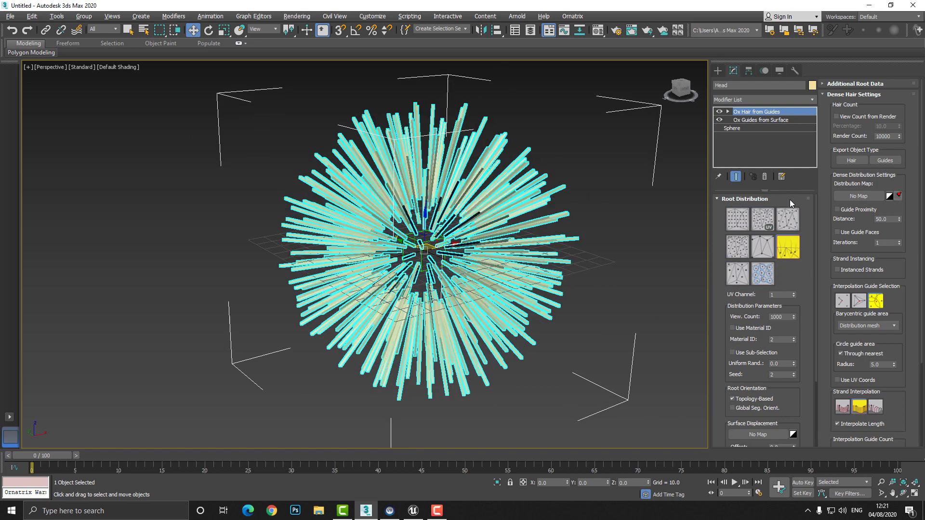
pyautogui.click(790, 199)
pyautogui.click(787, 199)
pyautogui.click(740, 234)
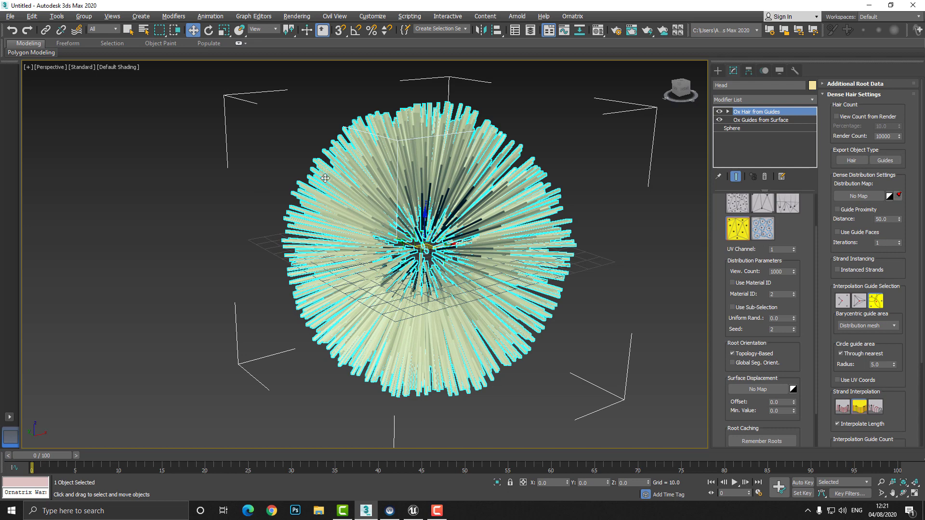
pyautogui.moveTo(289, 155)
pyautogui.mouseDown(button='middle')
pyautogui.moveTo(289, 175)
pyautogui.moveTo(281, 166)
pyautogui.mouseUp(button='middle')
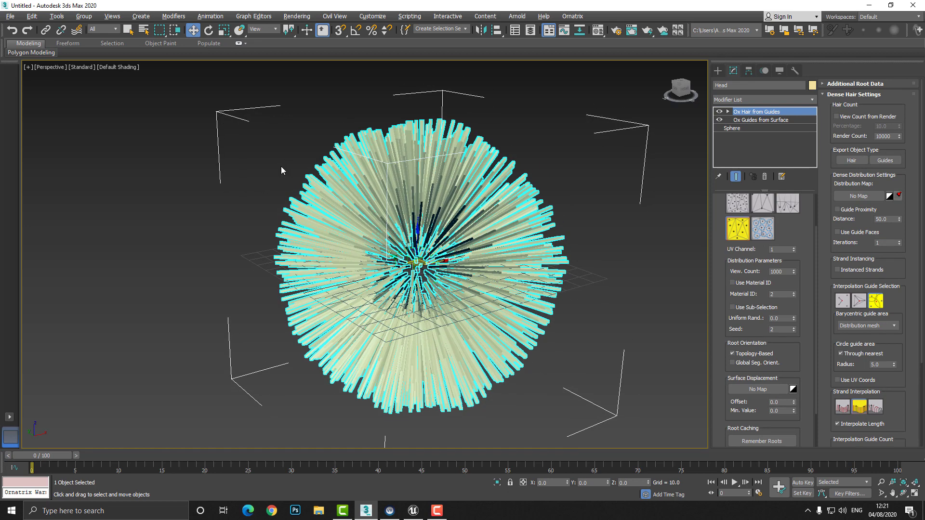
# Step: Export the selected hair object to the Desktop as an Ornatrix Alembic file named Hair
pyautogui.click(15, 18)
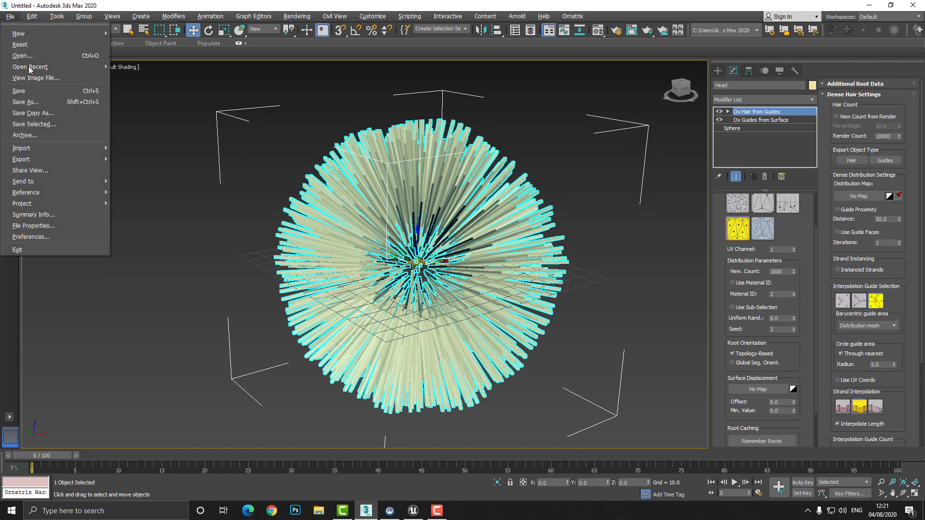
pyautogui.moveTo(67, 161)
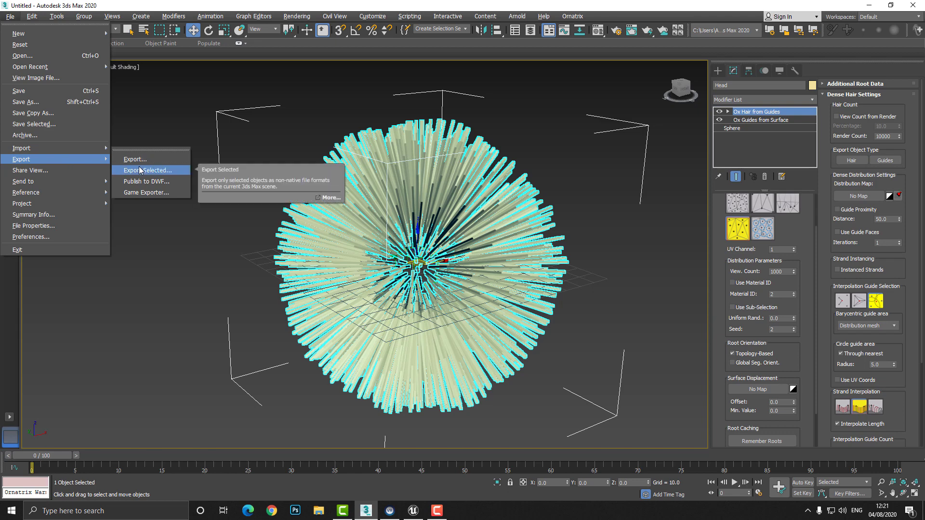
pyautogui.click(139, 170)
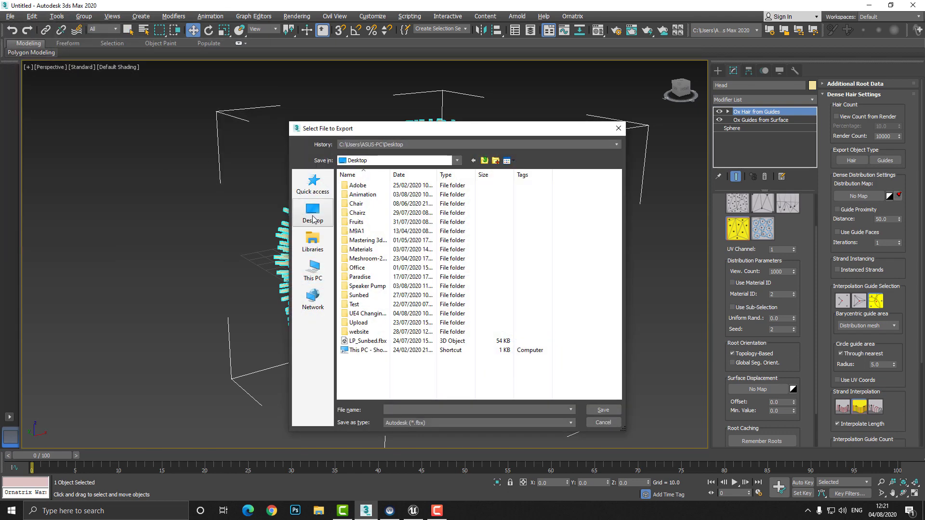
pyautogui.moveTo(395, 128); pyautogui.dragTo(427, 55)
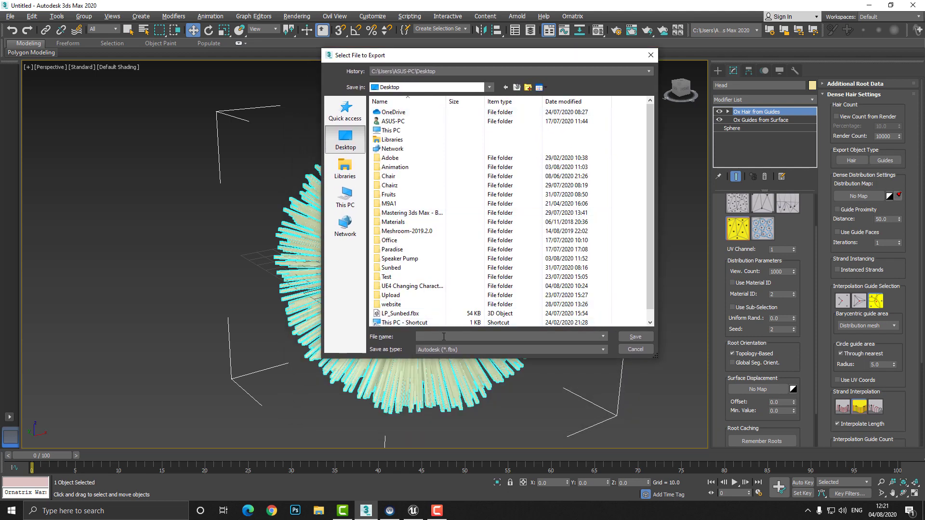
pyautogui.write('Hair')
pyautogui.click(458, 350)
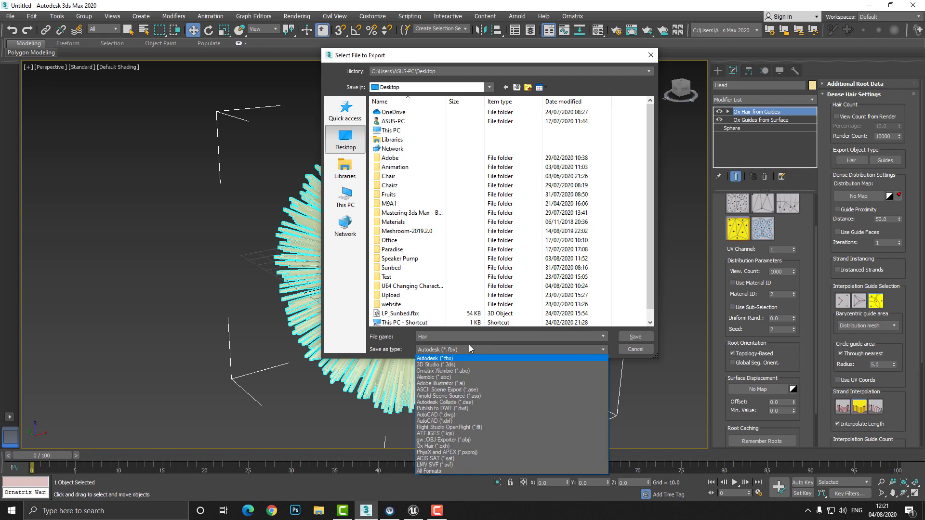
pyautogui.click(478, 370)
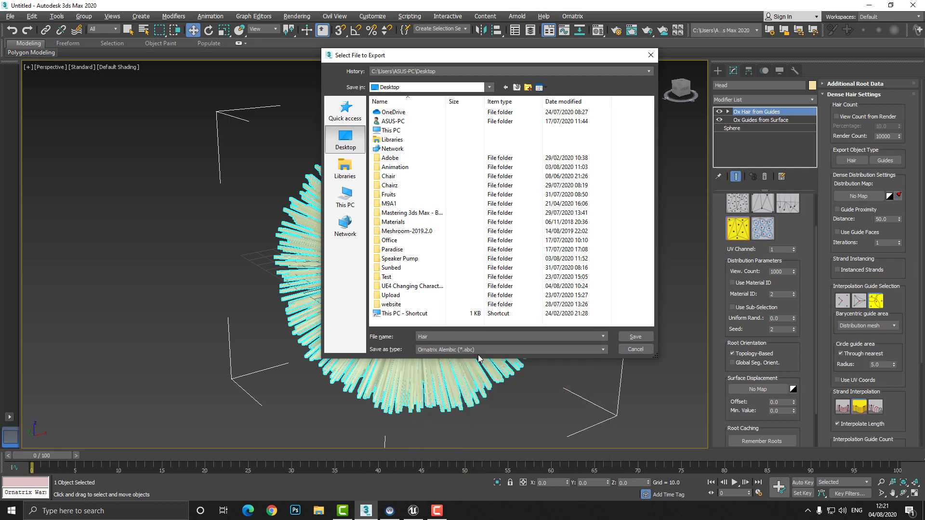
pyautogui.click(624, 336)
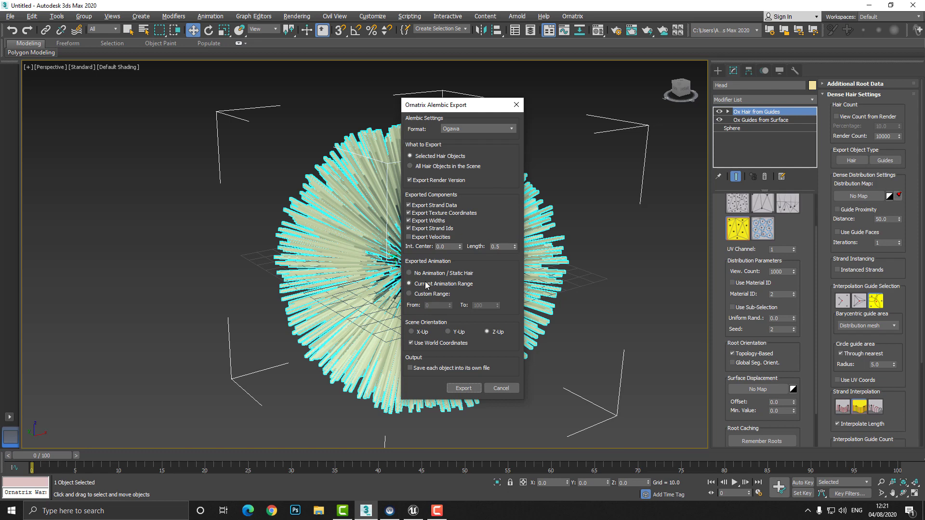
pyautogui.click(465, 389)
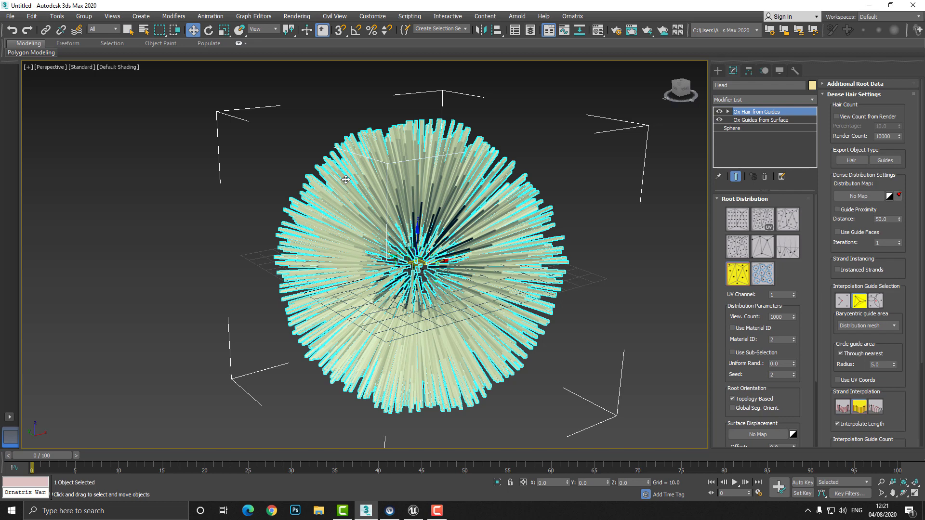
pyautogui.rightClick(345, 179)
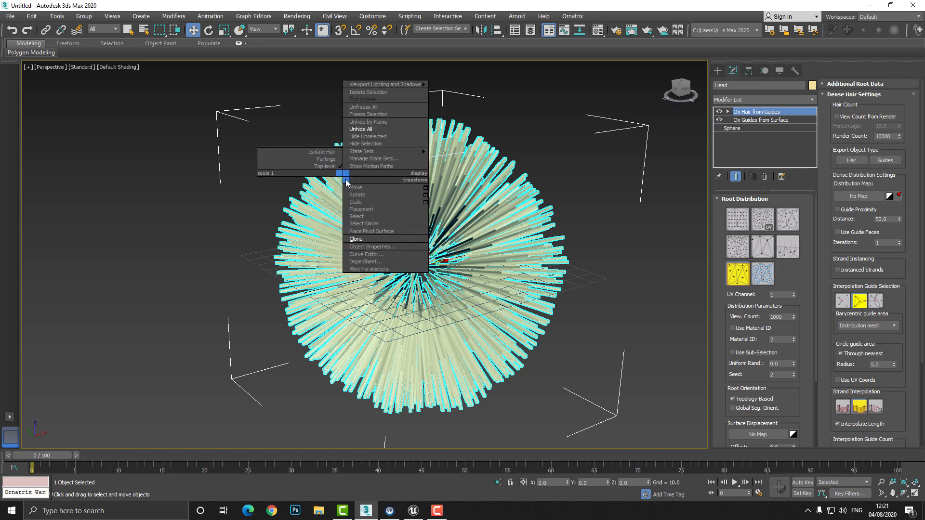
pyautogui.click(384, 152)
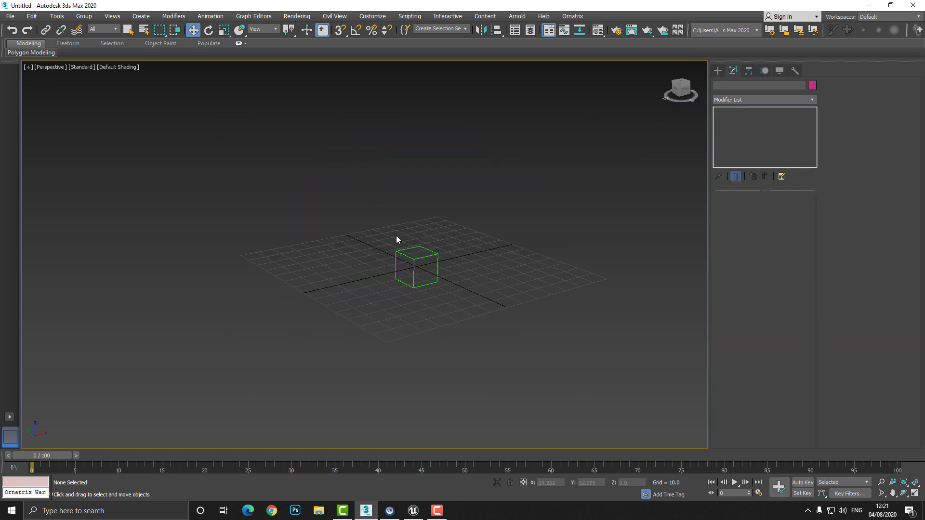
pyautogui.rightClick(396, 235)
pyautogui.click(409, 193)
pyautogui.click(385, 234)
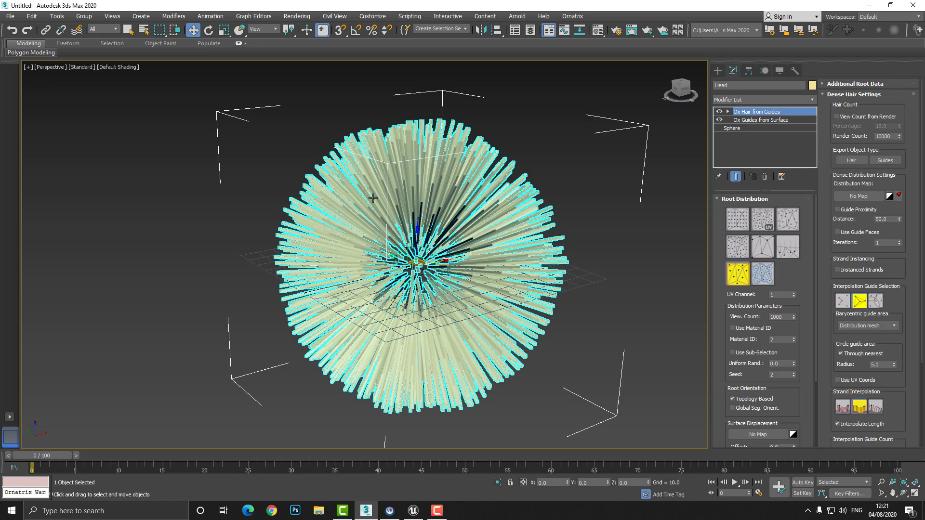
pyautogui.scroll(10, 385, 234)
pyautogui.scroll(-10, 386, 234)
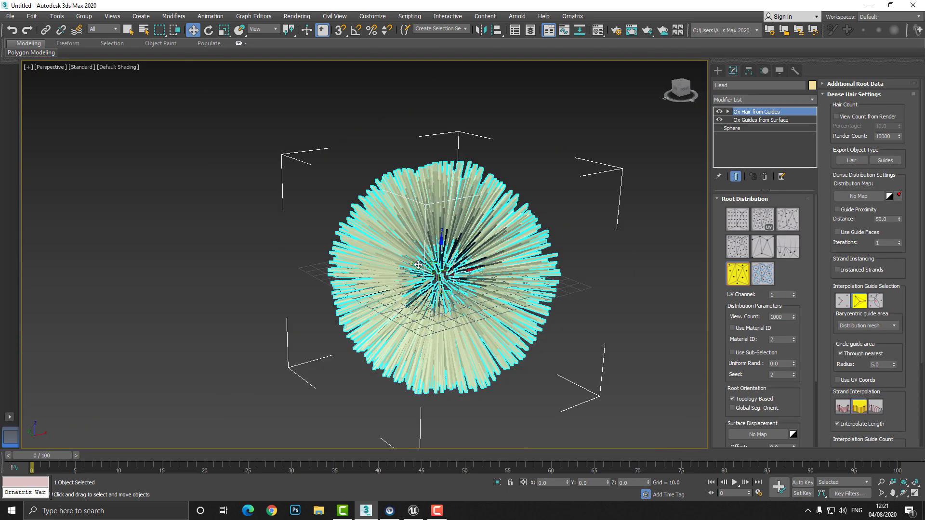
pyautogui.rightClick(297, 230)
pyautogui.click(312, 177)
pyautogui.click(295, 190)
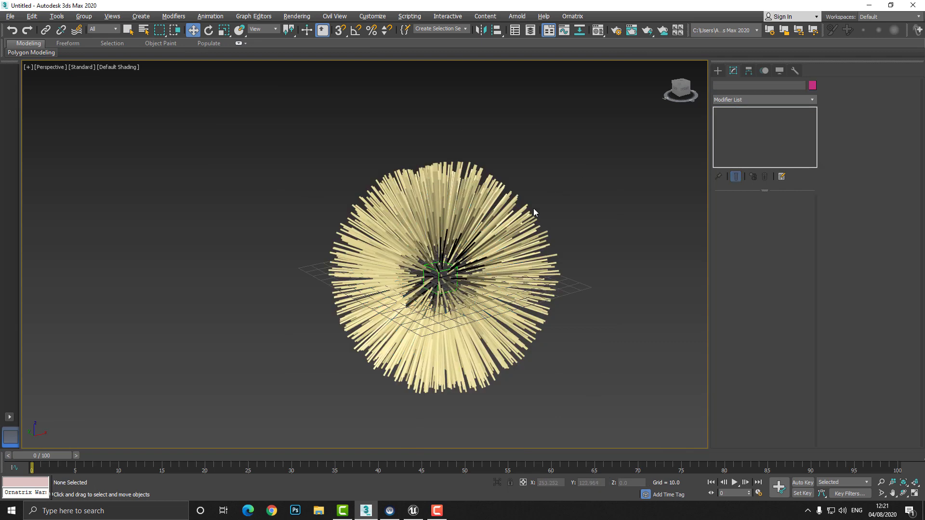
# Step: Disable the Ox Hair from Guides and Ox Guides from Surface modifiers on Head and convert the object to Editable Poly
pyautogui.click(398, 254)
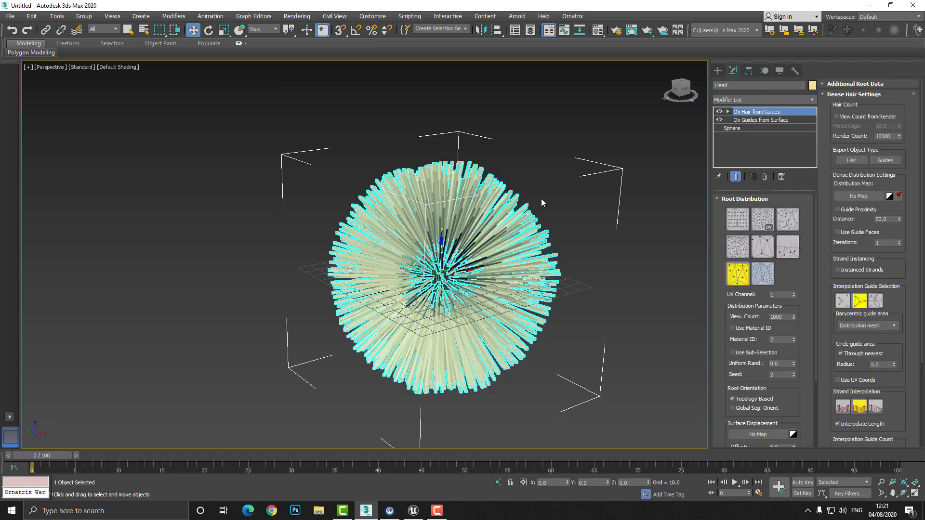
pyautogui.click(719, 111)
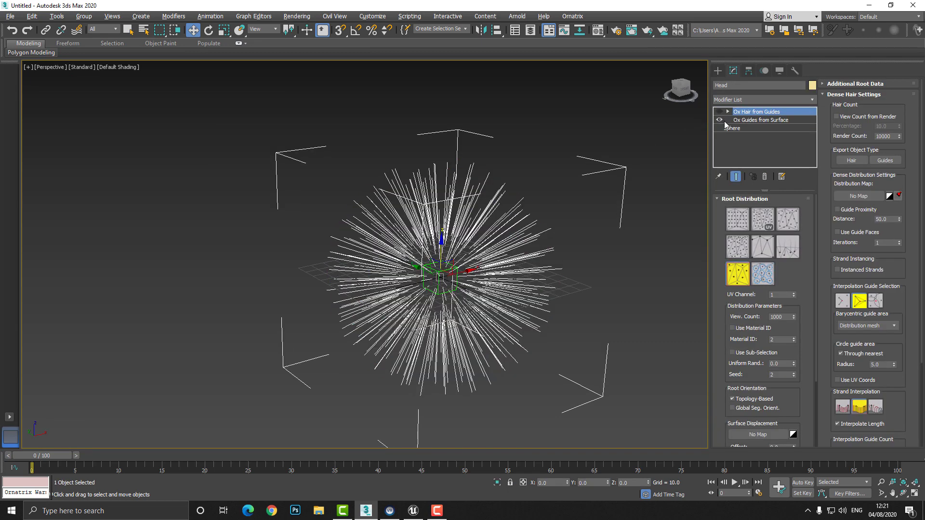
pyautogui.click(720, 120)
pyautogui.click(599, 186)
pyautogui.click(455, 252)
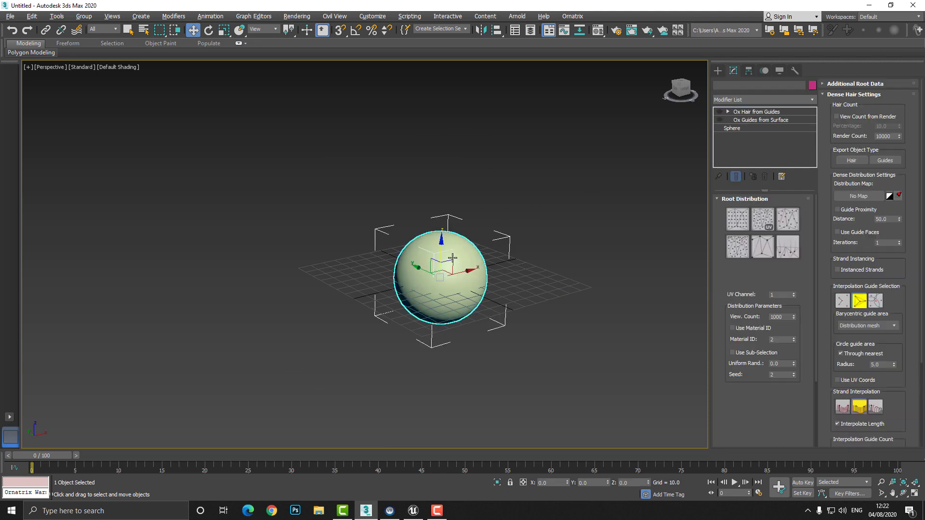
pyautogui.moveTo(532, 350)
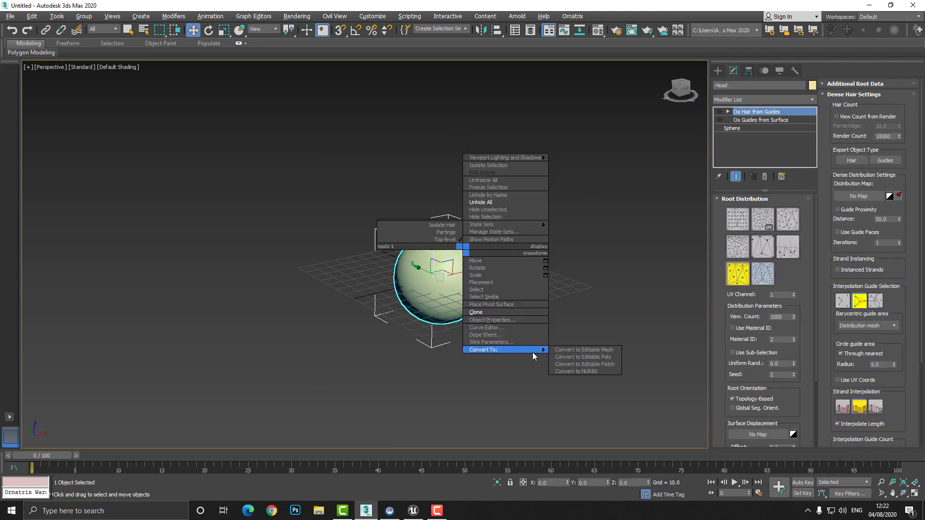
pyautogui.click(576, 357)
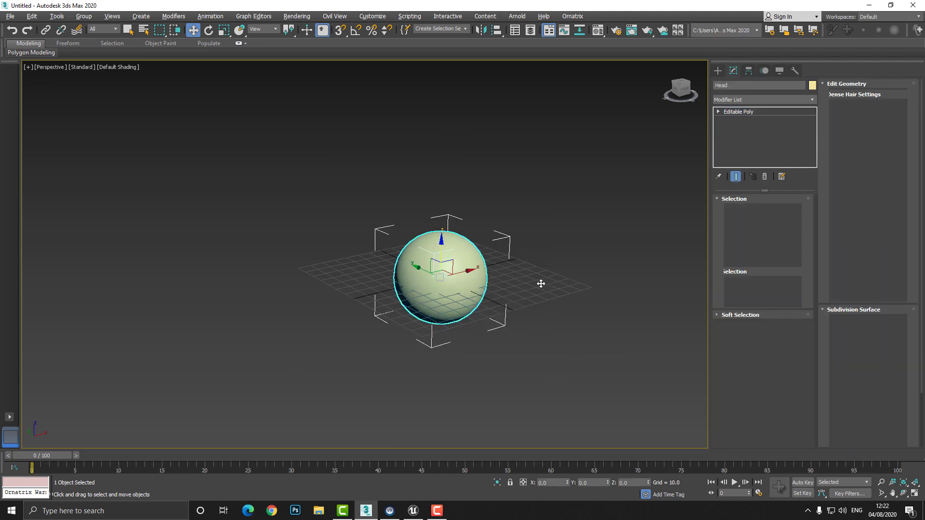
# Step: Export the Head sphere together with the dummy to the Desktop as an Autodesk FBX file named Ball
pyautogui.click(536, 286)
pyautogui.moveTo(361, 233); pyautogui.dragTo(586, 357)
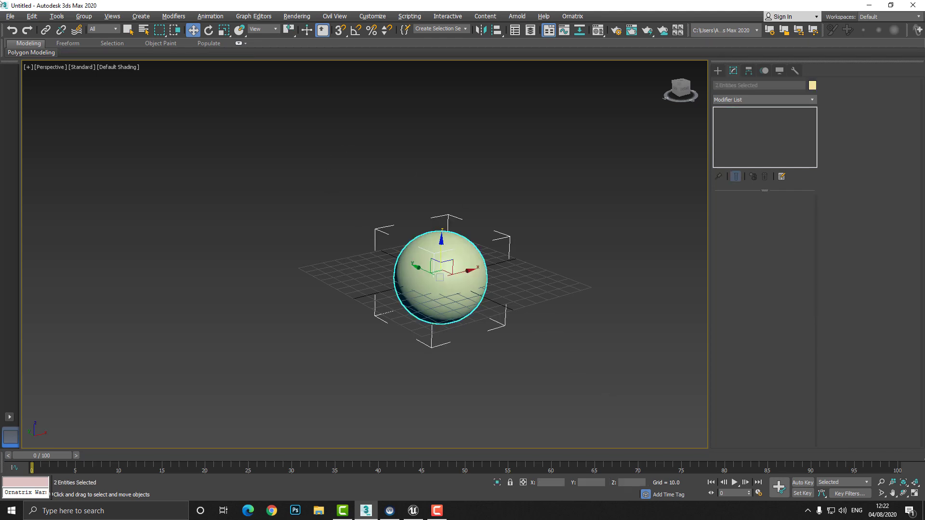
pyautogui.click(10, 17)
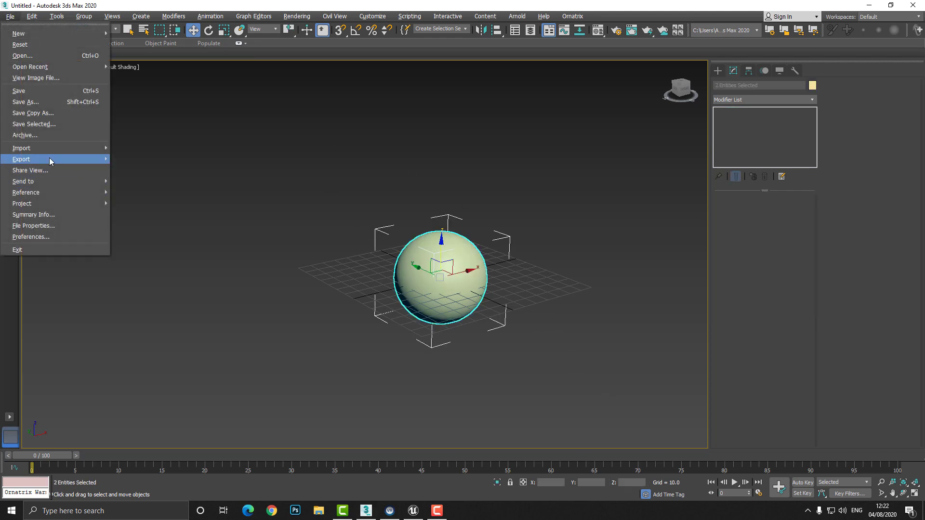
pyautogui.moveTo(52, 160)
pyautogui.click(180, 171)
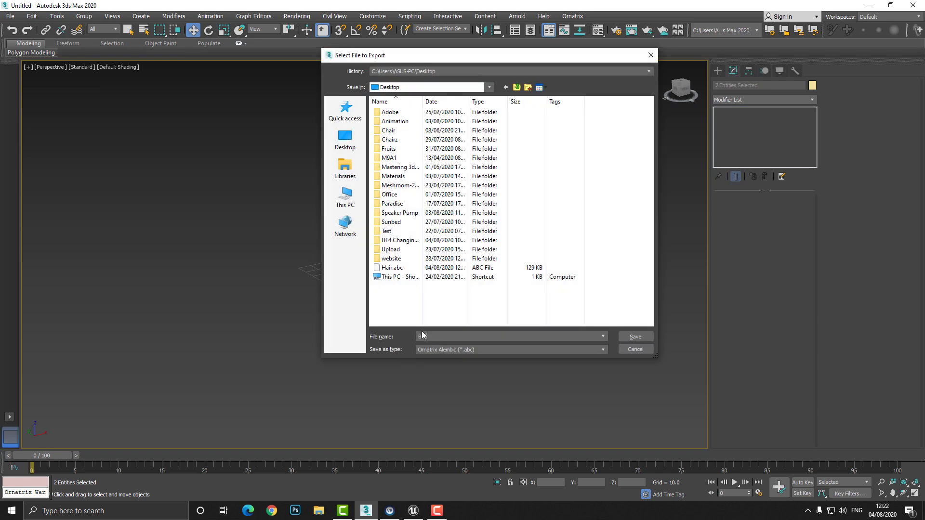
pyautogui.click(479, 349)
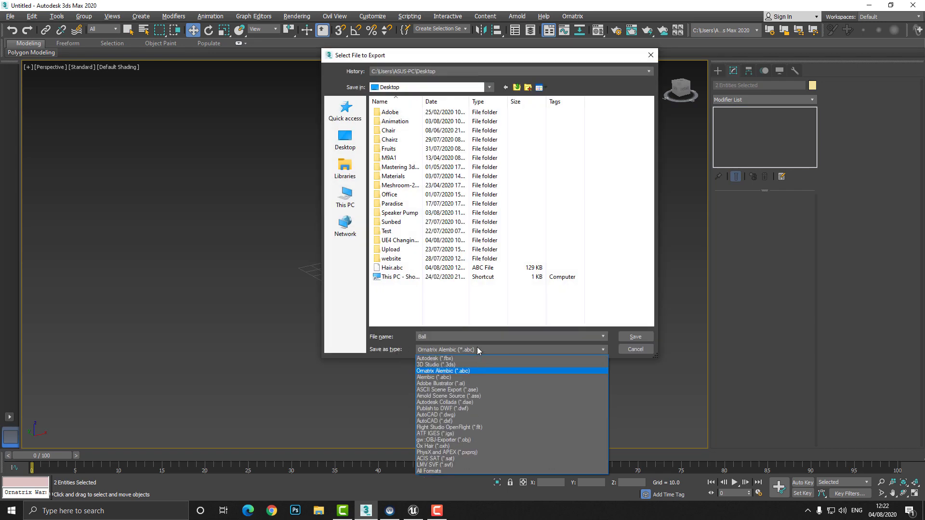
pyautogui.click(465, 359)
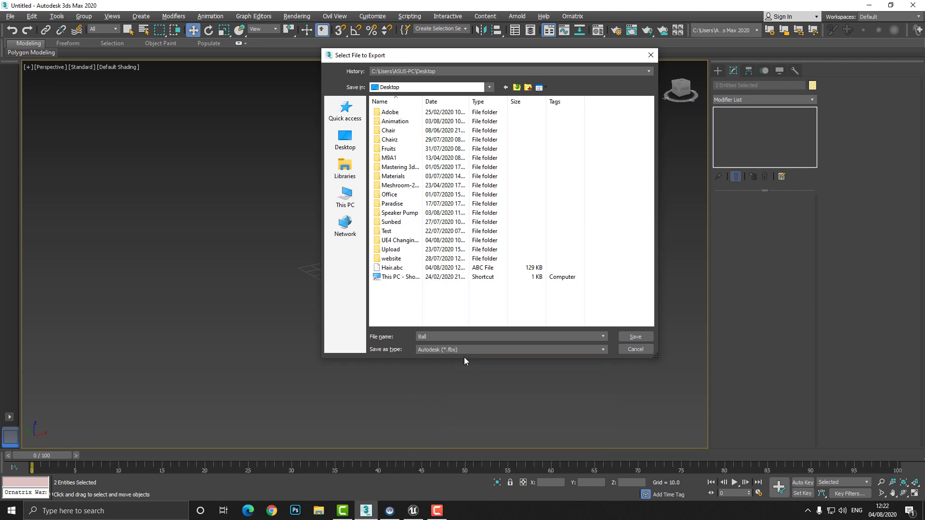
pyautogui.click(638, 340)
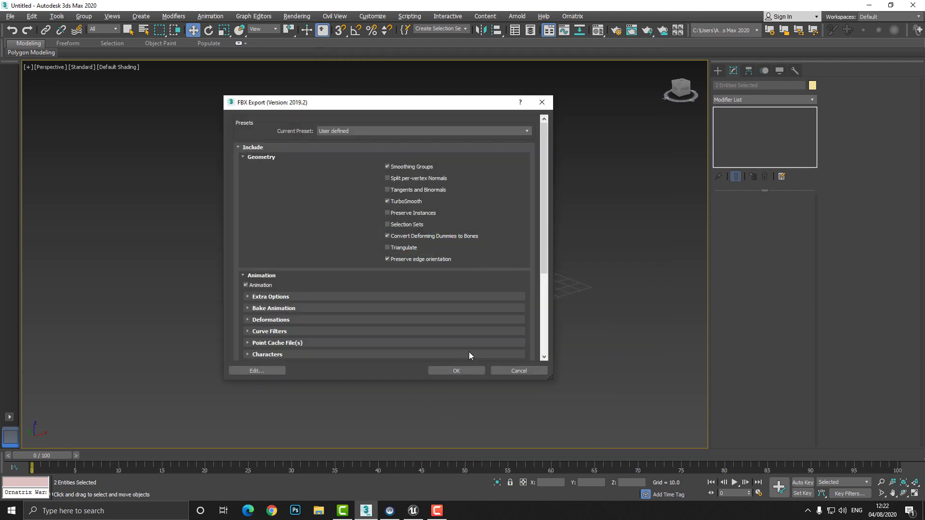
pyautogui.click(456, 370)
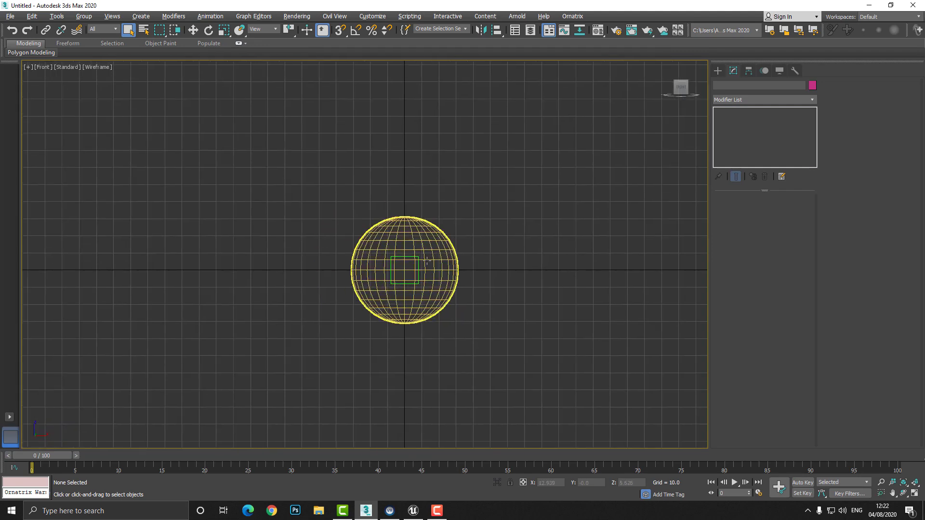
# Step: Set the end time of the animation range to frame 60
pyautogui.scroll(-2, 427, 260)
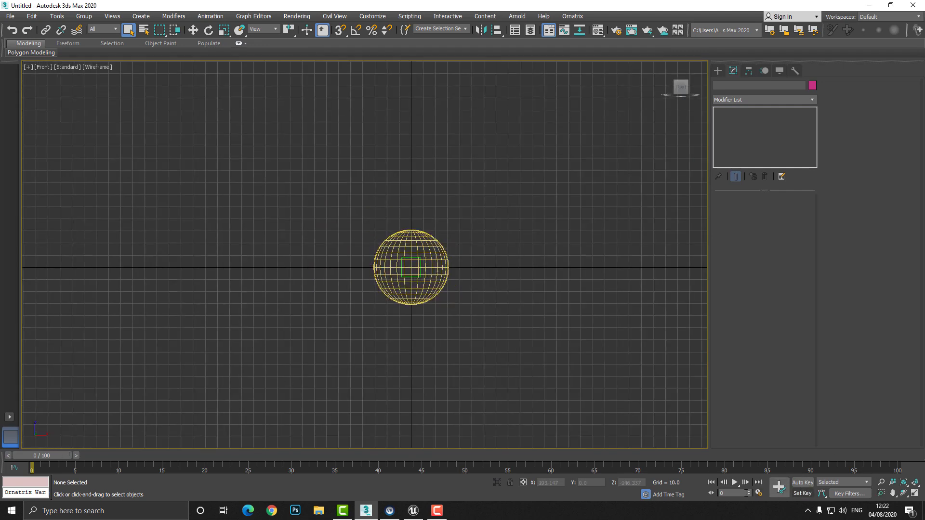
pyautogui.rightClick(711, 493)
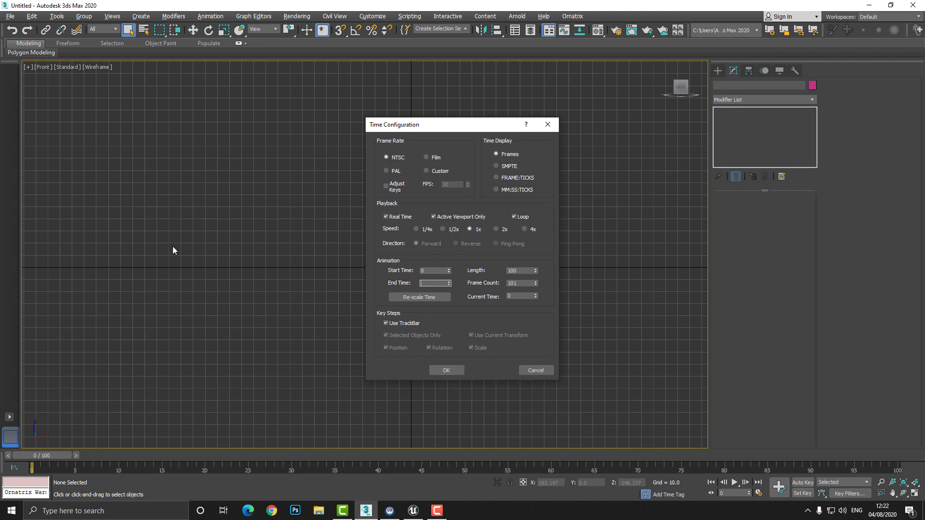
pyautogui.write('60')
pyautogui.press('Return')
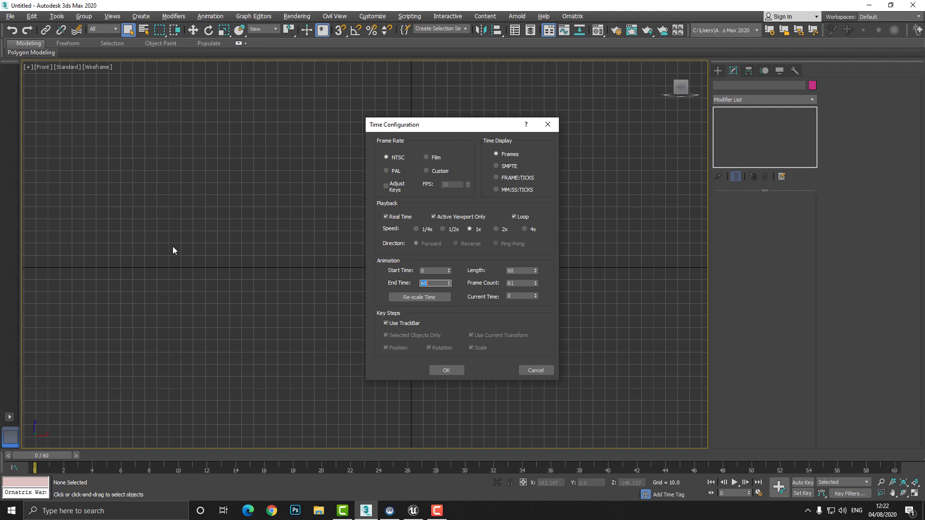
pyautogui.click(446, 370)
# Step: Select the dummy inside the sphere and turn on Auto Key
pyautogui.scroll(5, 392, 262)
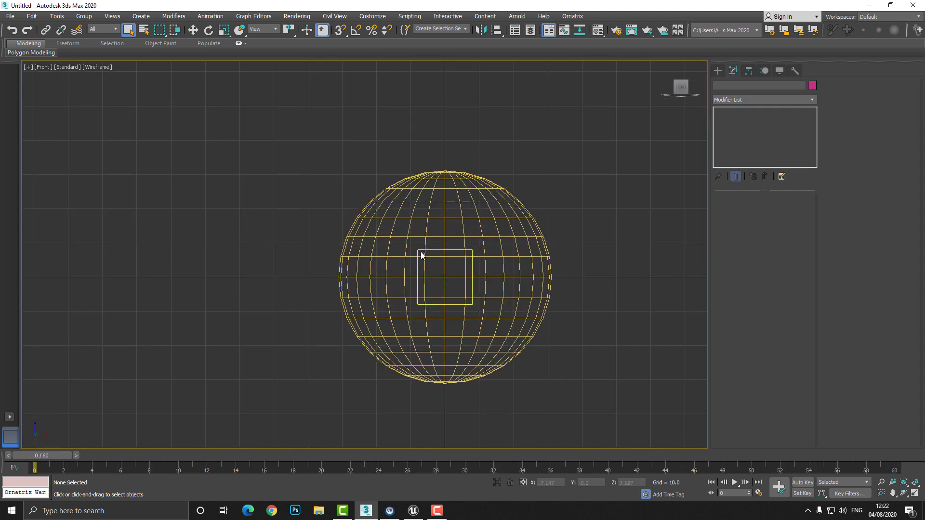
pyautogui.click(421, 255)
pyautogui.scroll(-4, 353, 260)
pyautogui.moveTo(287, 268); pyautogui.dragTo(288, 263, button='middle')
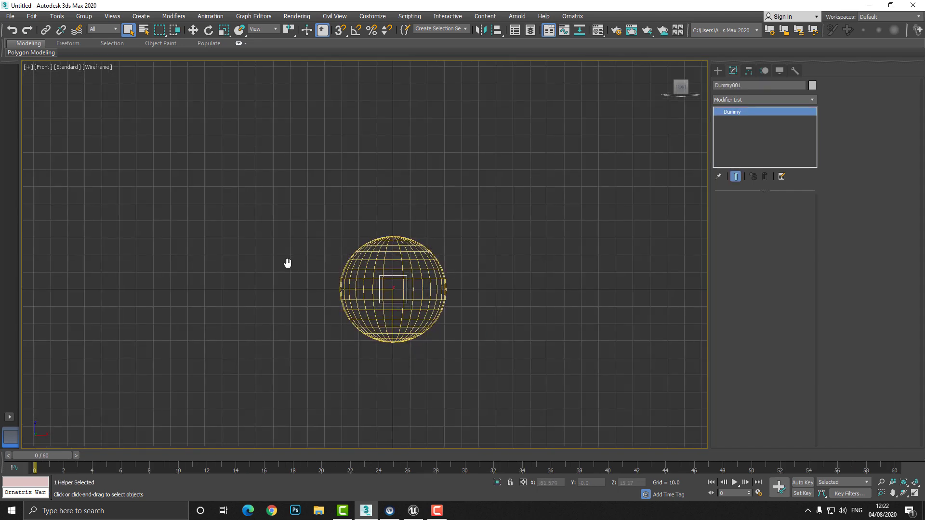
pyautogui.press('n')
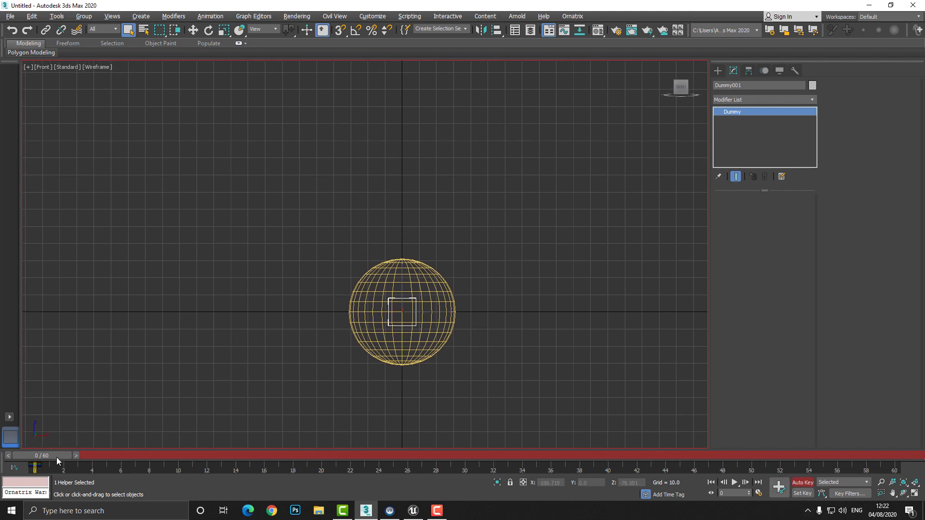
# Step: Raise the dummy to about 316 on the Z axis at frame 30 and copy its frame 0 key to frame 60
pyautogui.moveTo(56, 458); pyautogui.dragTo(485, 451)
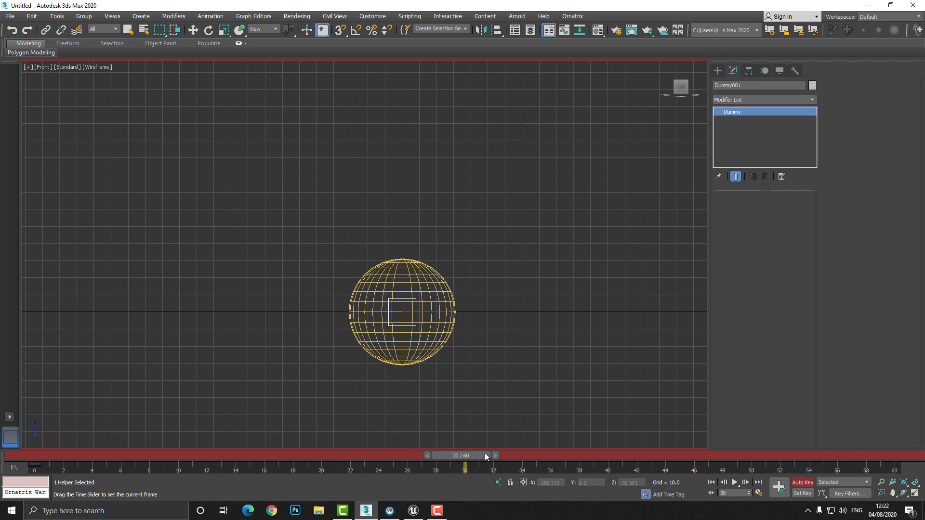
pyautogui.moveTo(347, 205); pyautogui.dragTo(351, 254, button='middle')
pyautogui.scroll(-5, 346, 254)
pyautogui.click(193, 31)
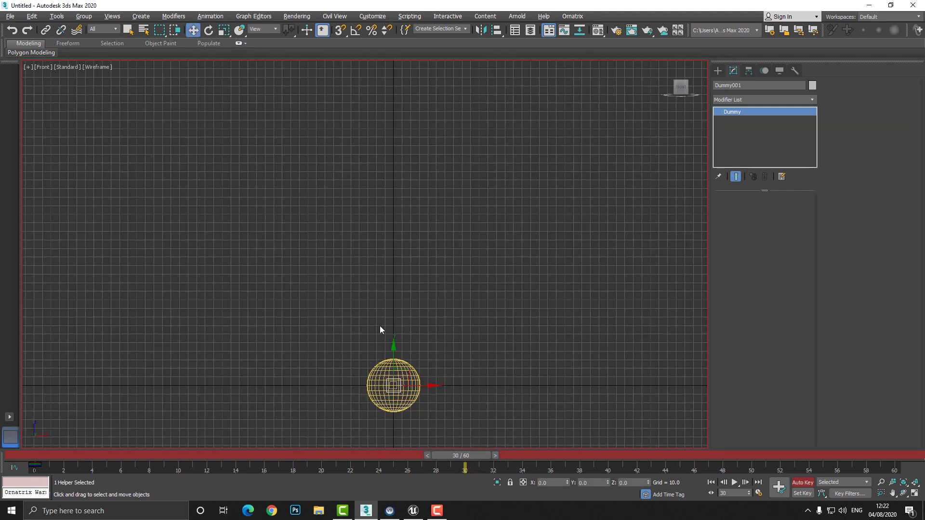
pyautogui.moveTo(403, 319); pyautogui.dragTo(403, 49)
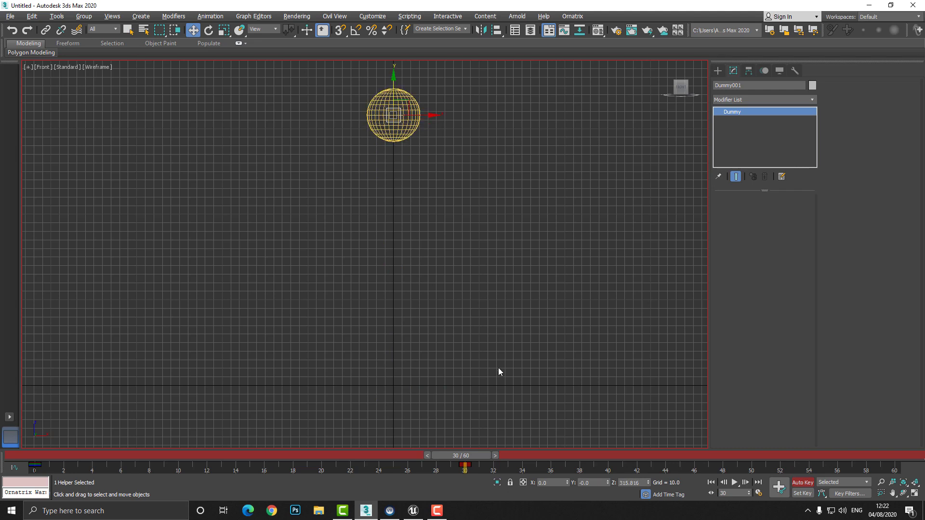
pyautogui.keyDown('shift'); pyautogui.moveTo(35, 465); pyautogui.dragTo(893, 498); pyautogui.keyUp('shift')
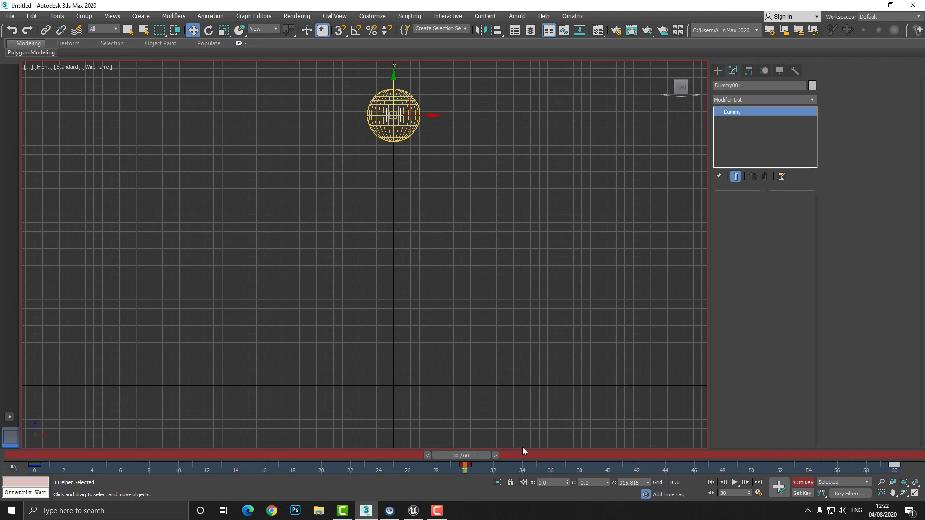
# Step: Turn off Auto Key, scrub through the dummy's motion and return the timeline to frame 0
pyautogui.press('n')
pyautogui.moveTo(461, 455); pyautogui.dragTo(717, 456)
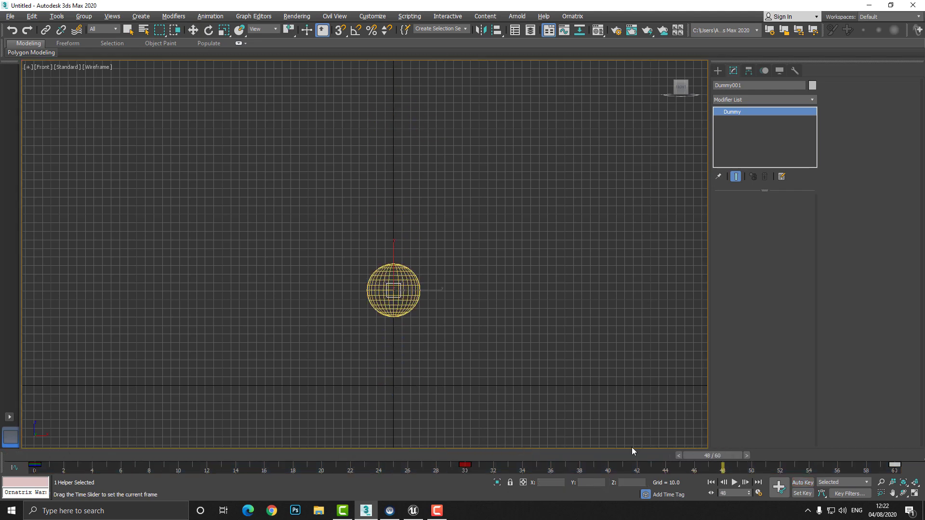
pyautogui.press('Home')
pyautogui.press('w')
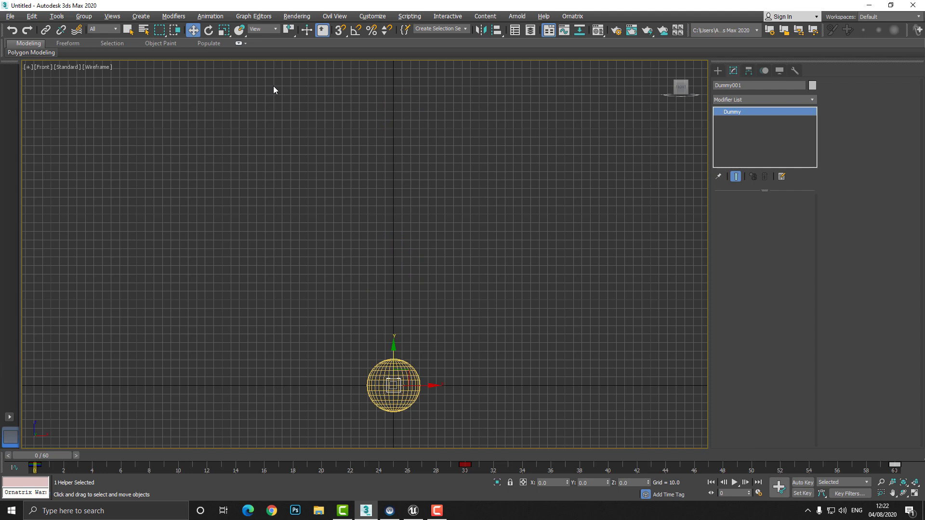
# Step: In the Curve Editor, adjust the tangents of the dummy's Z position key at frame 30 to form a sharp peak
pyautogui.click(279, 16)
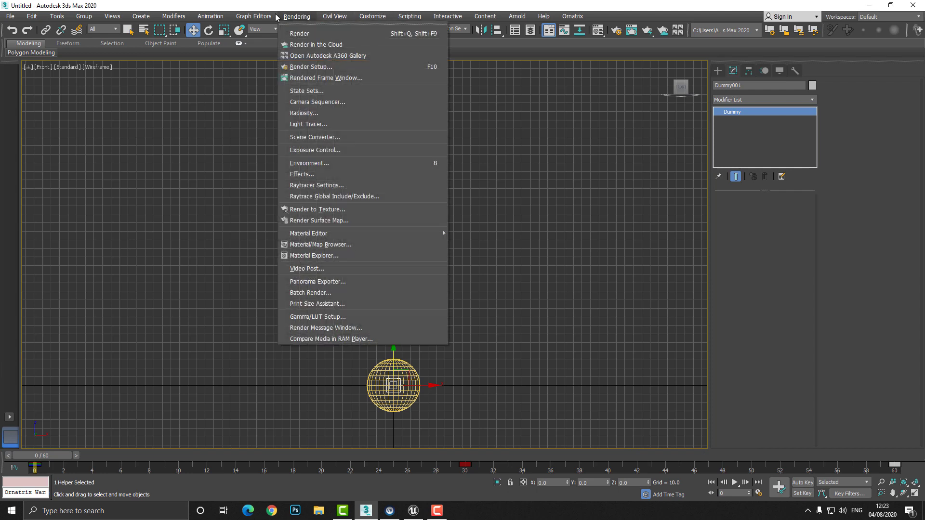
pyautogui.moveTo(254, 16)
pyautogui.click(289, 30)
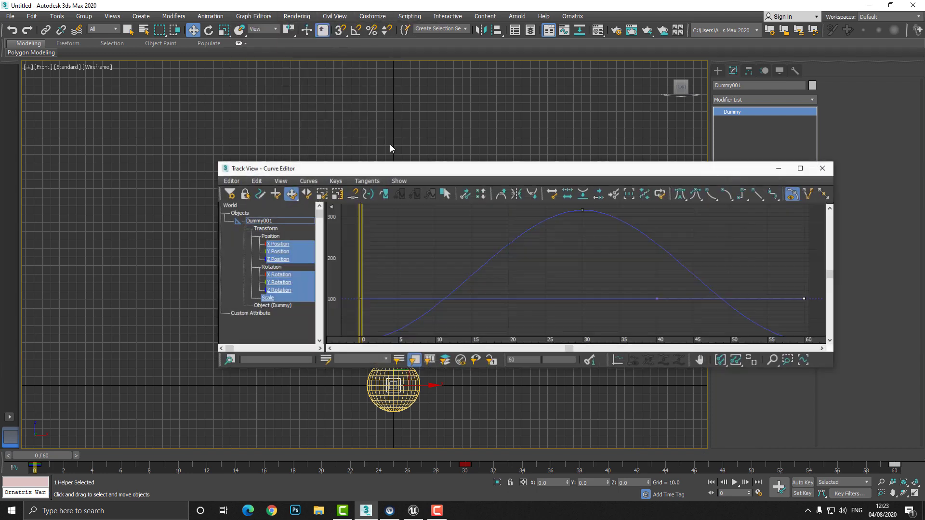
pyautogui.moveTo(599, 208); pyautogui.dragTo(588, 213)
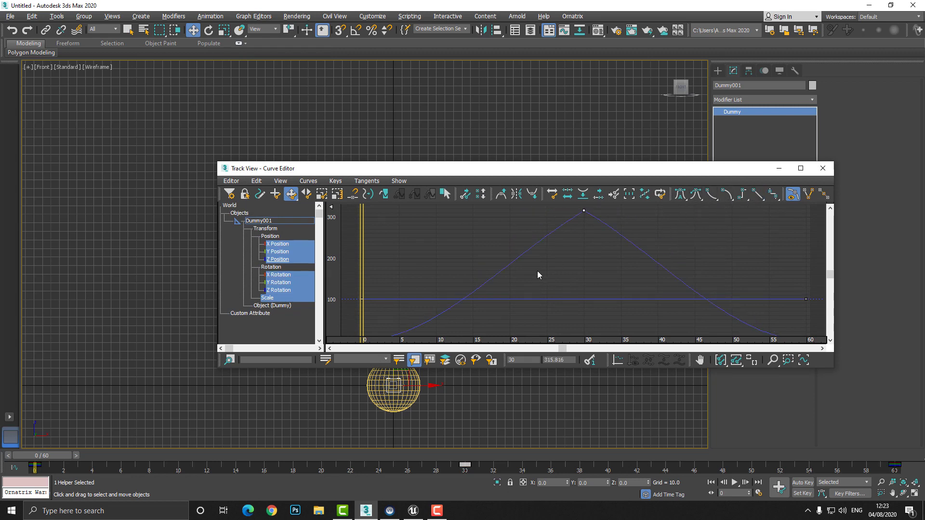
pyautogui.moveTo(536, 271); pyautogui.dragTo(447, 280, button='middle')
pyautogui.click(417, 280)
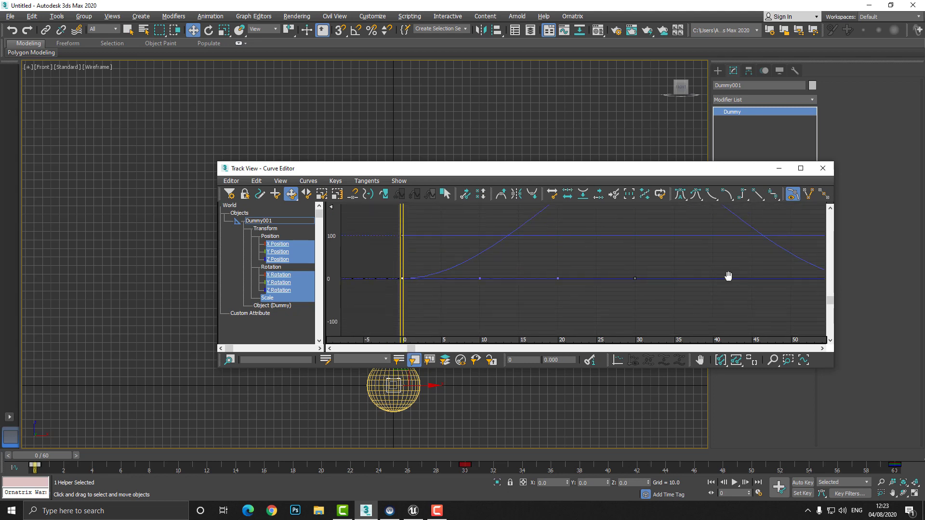
pyautogui.moveTo(728, 276); pyautogui.dragTo(733, 259, button='middle')
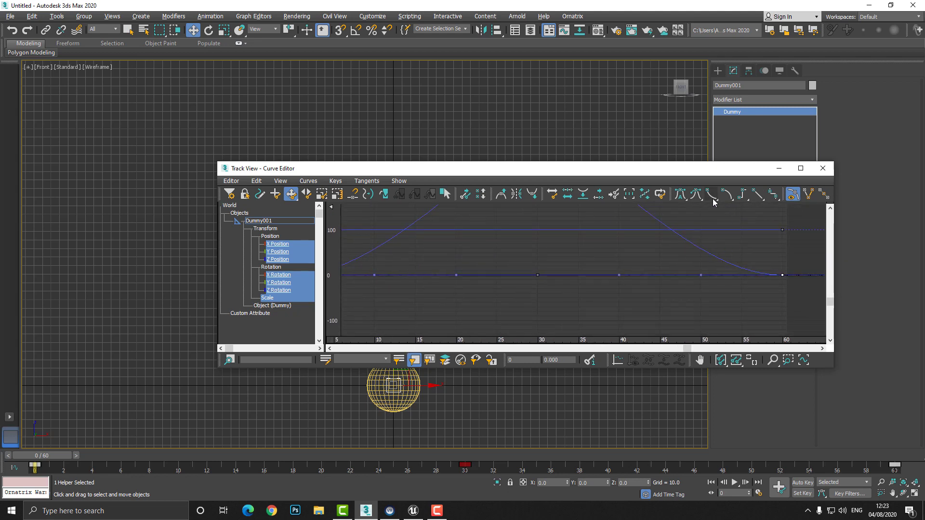
pyautogui.click(822, 168)
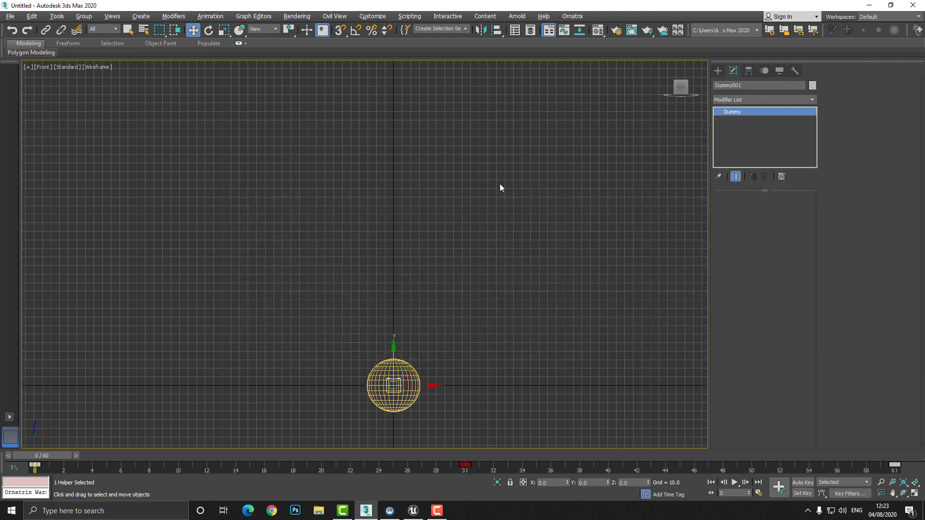
# Step: Select the sphere and its dummy together in the Front view
pyautogui.click(499, 188)
pyautogui.moveTo(362, 310); pyautogui.dragTo(380, 243, button='middle')
pyautogui.moveTo(381, 243); pyautogui.dragTo(493, 391)
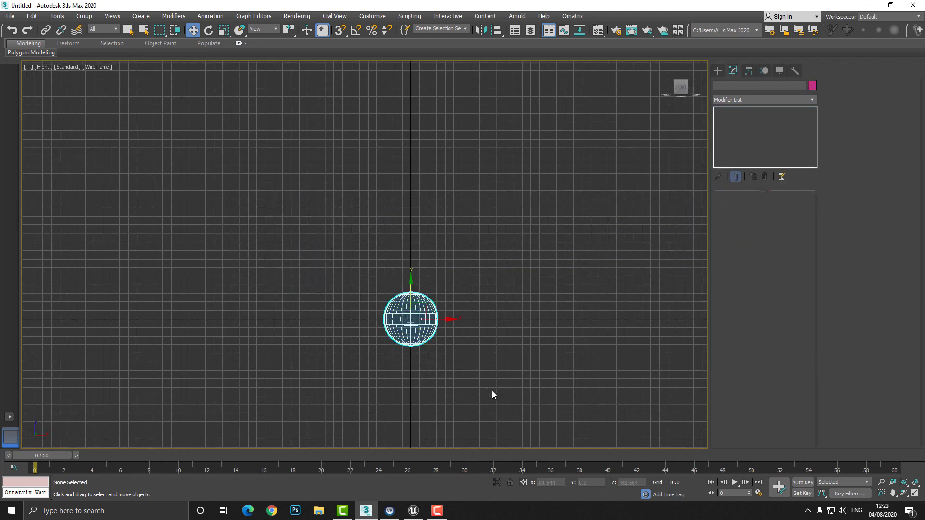
# Step: Export the selected objects to the Desktop as an Autodesk FBX file named Ball_Anmi with Animation included
pyautogui.click(9, 16)
pyautogui.moveTo(31, 157)
pyautogui.click(151, 162)
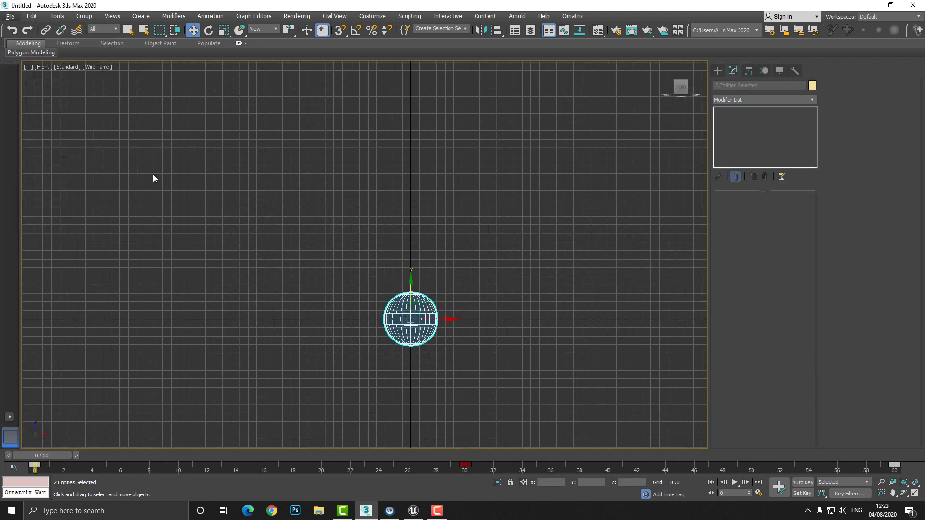
pyautogui.click(400, 269)
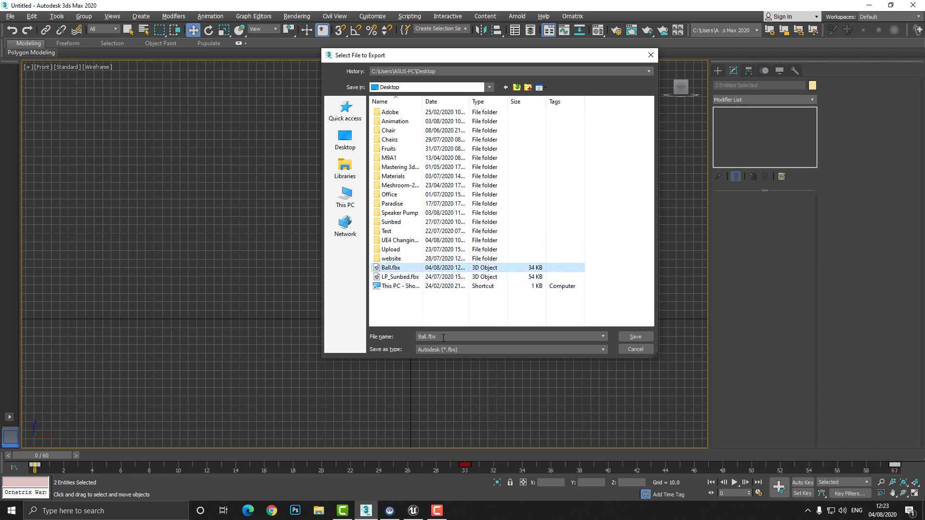
pyautogui.press('BackSpace')
pyautogui.press('BackSpace')
pyautogui.press('BackSpace')
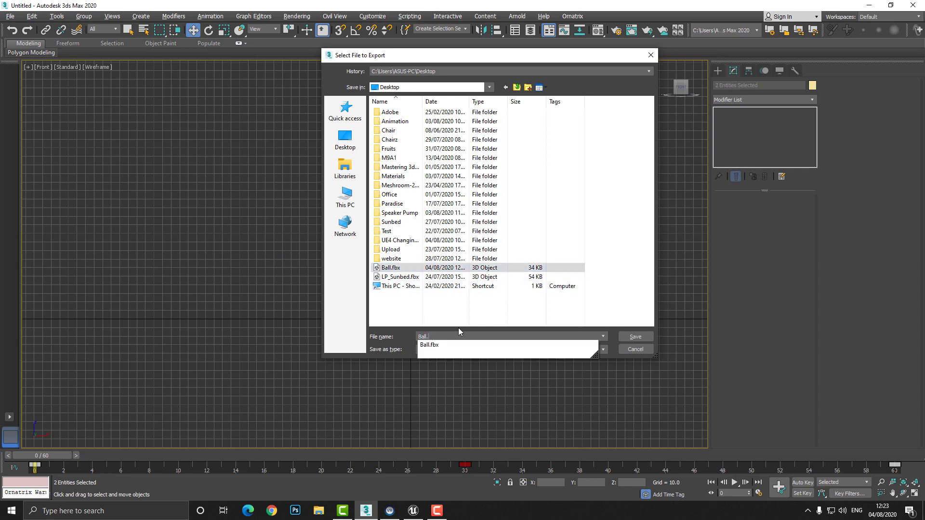
pyautogui.write('_Anm')
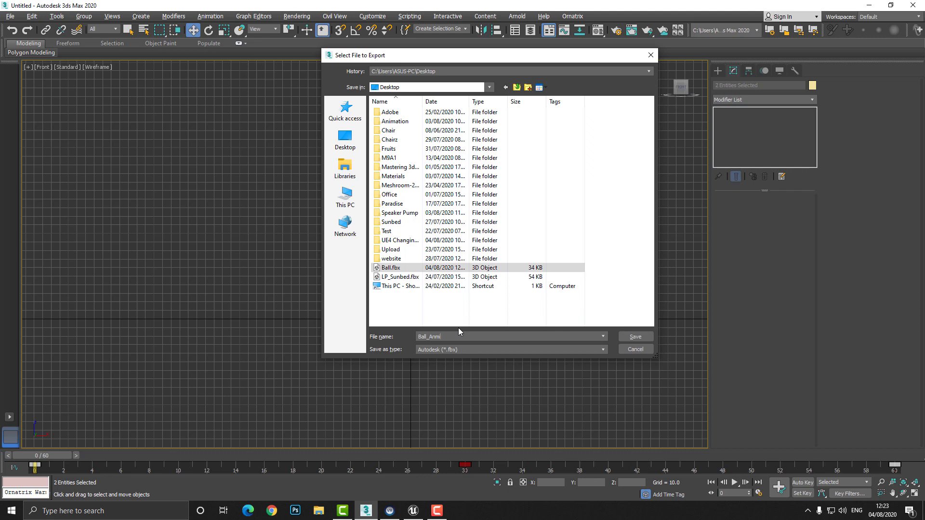
pyautogui.press('Return')
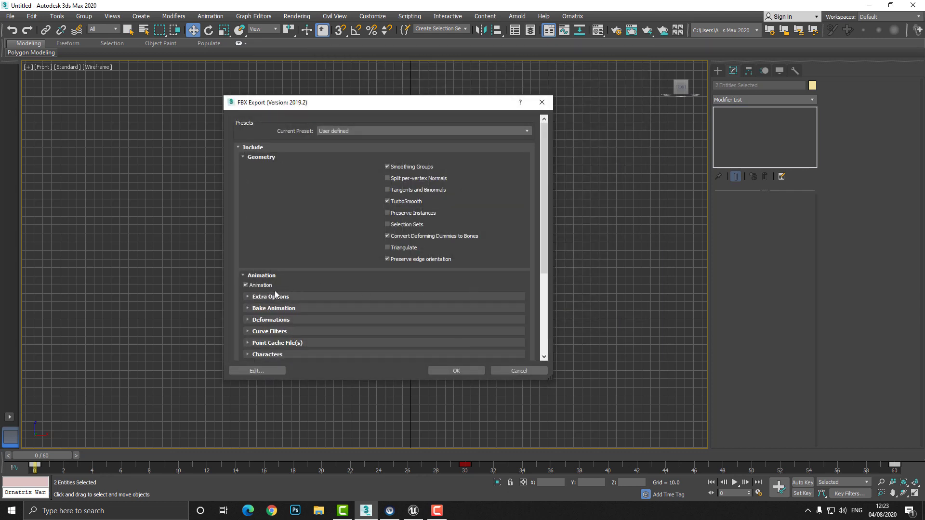
pyautogui.click(460, 372)
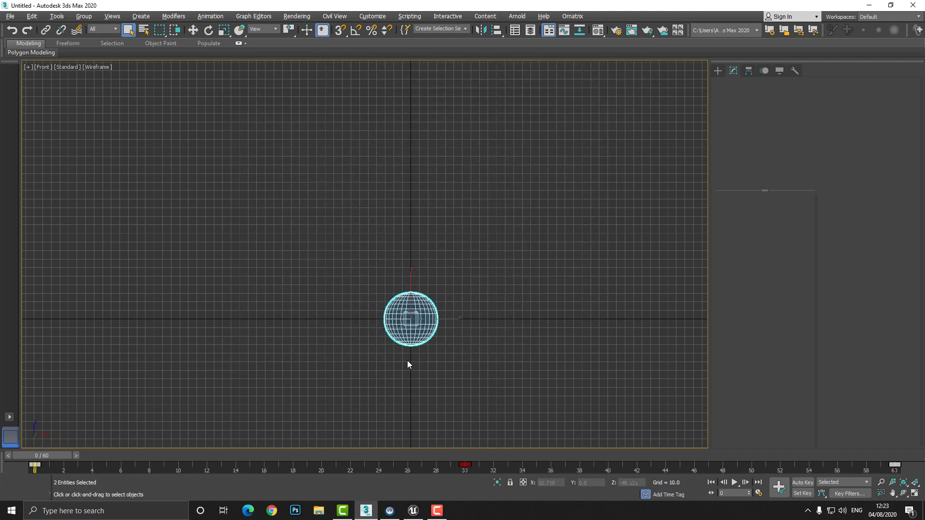
# Step: Deselect everything, switch to Unreal Editor and delete the floor from the level
pyautogui.click(353, 391)
pyautogui.moveTo(351, 392); pyautogui.dragTo(359, 376, button='middle')
pyautogui.click(413, 510)
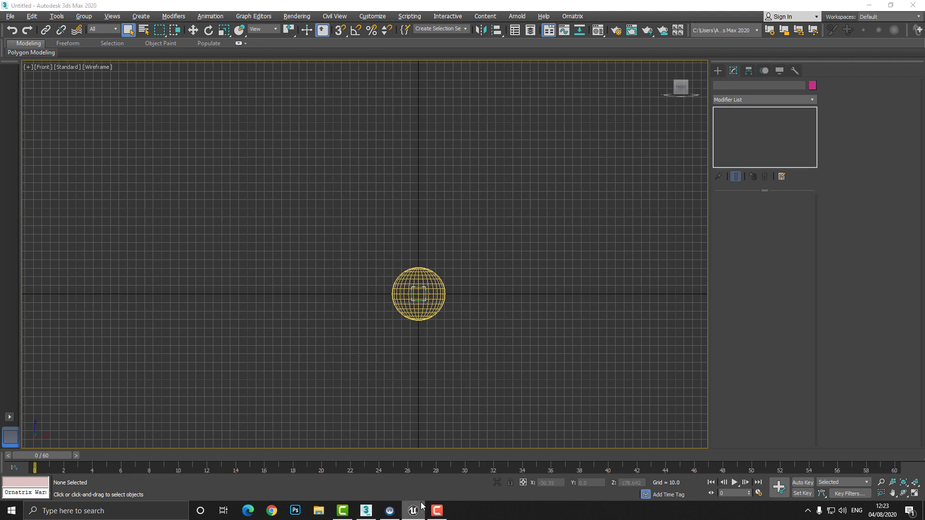
pyautogui.moveTo(363, 268); pyautogui.dragTo(421, 292)
pyautogui.click(421, 292)
pyautogui.press('Delete')
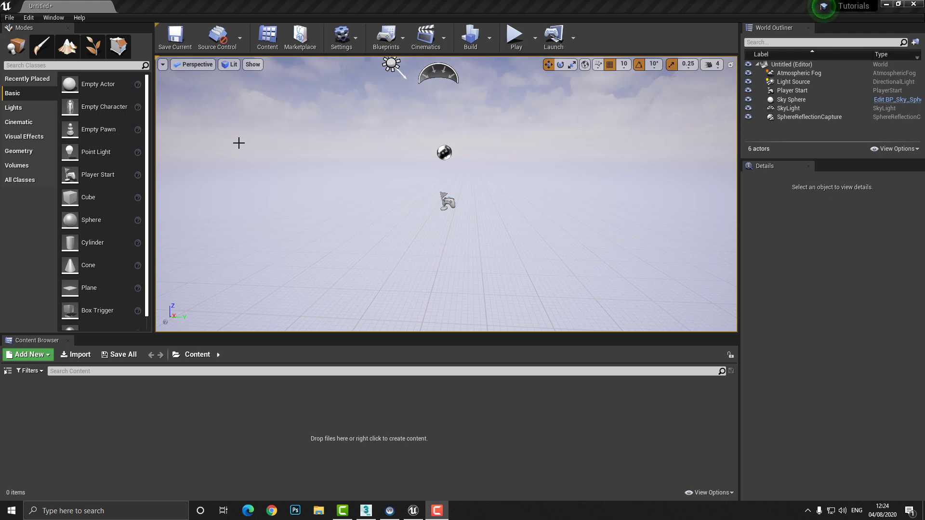
# Step: Enable Support Compute Skincache in the Project Settings and postpone the editor restart
pyautogui.click(28, 18)
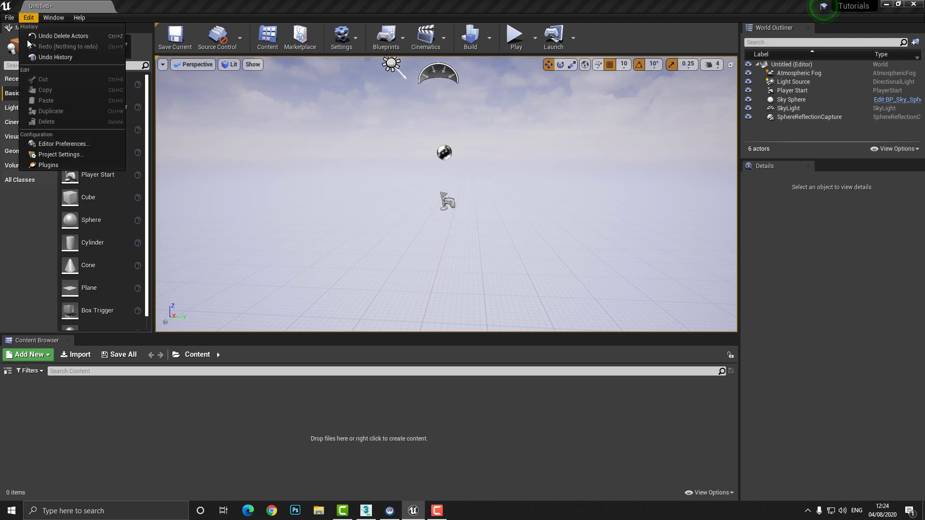
pyautogui.click(66, 157)
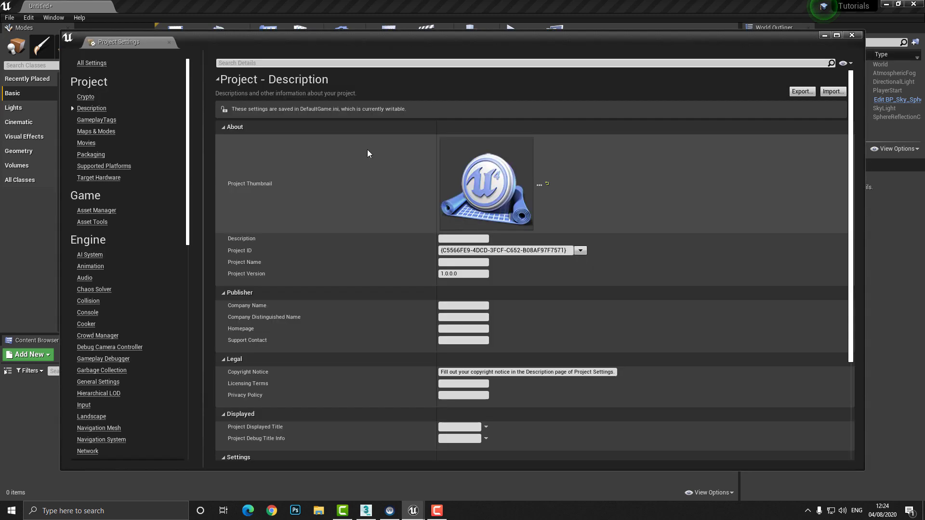
pyautogui.click(325, 62)
pyautogui.write('skinc')
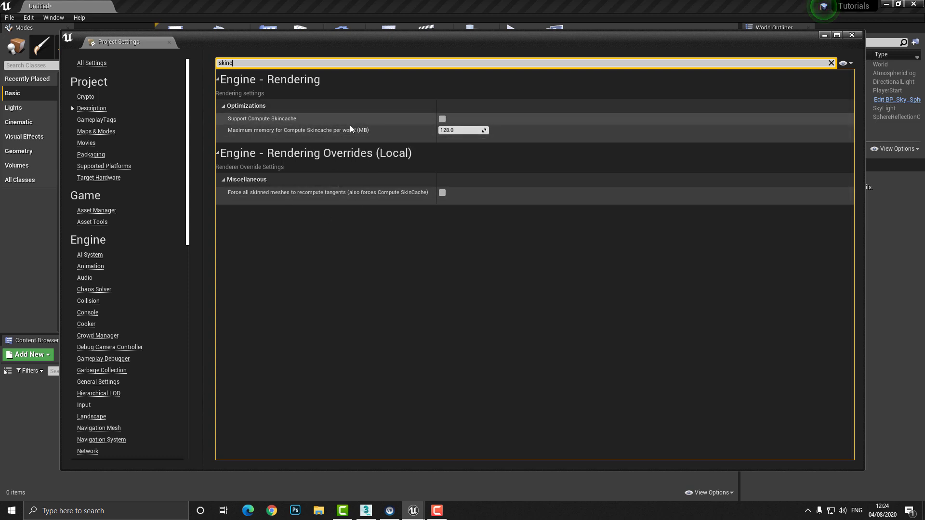
pyautogui.click(443, 118)
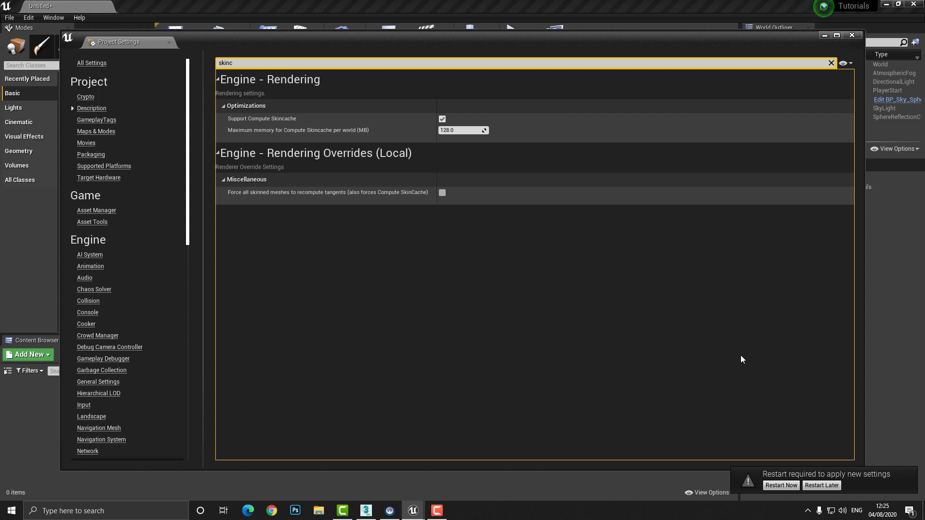
pyautogui.click(828, 484)
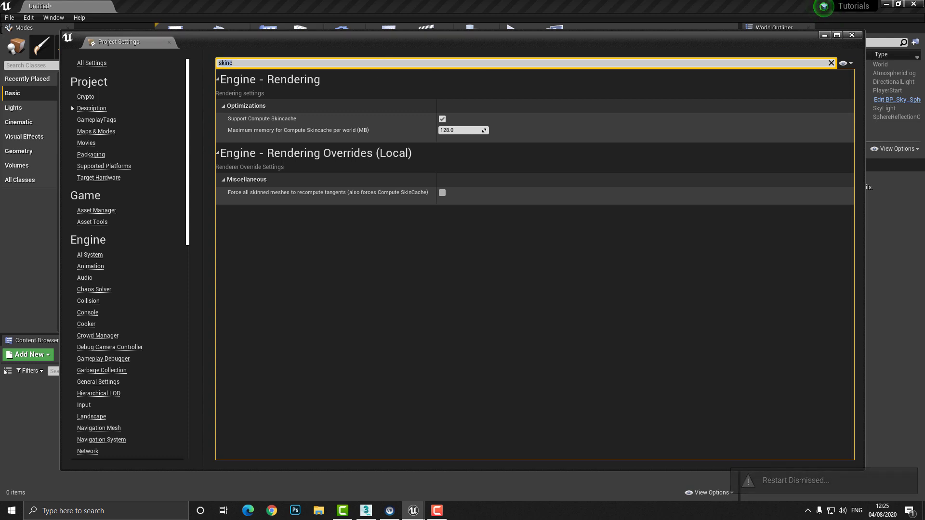
pyautogui.press('Escape')
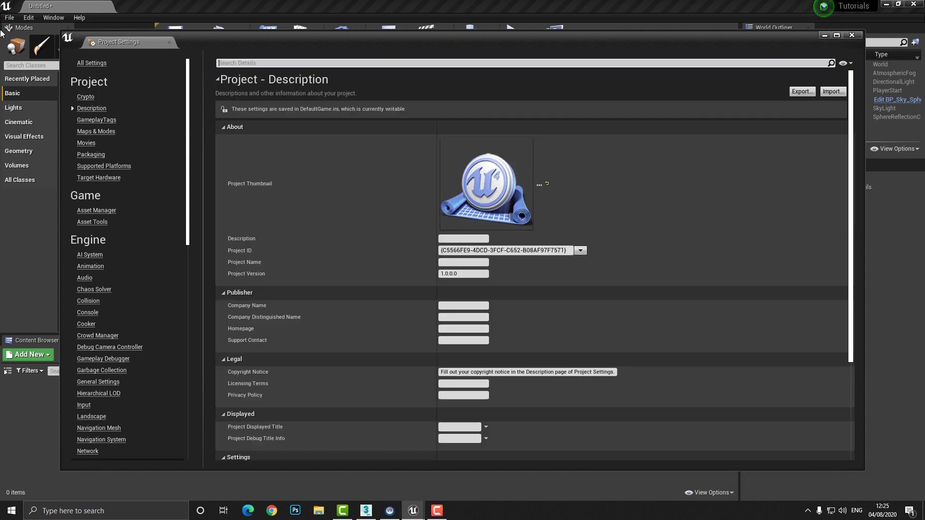
pyautogui.write('tak')
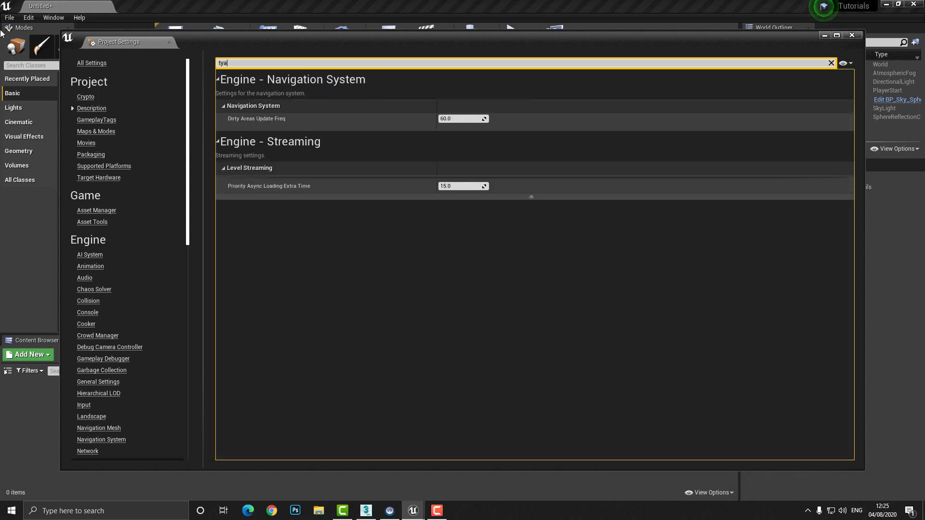
pyautogui.write('e animation')
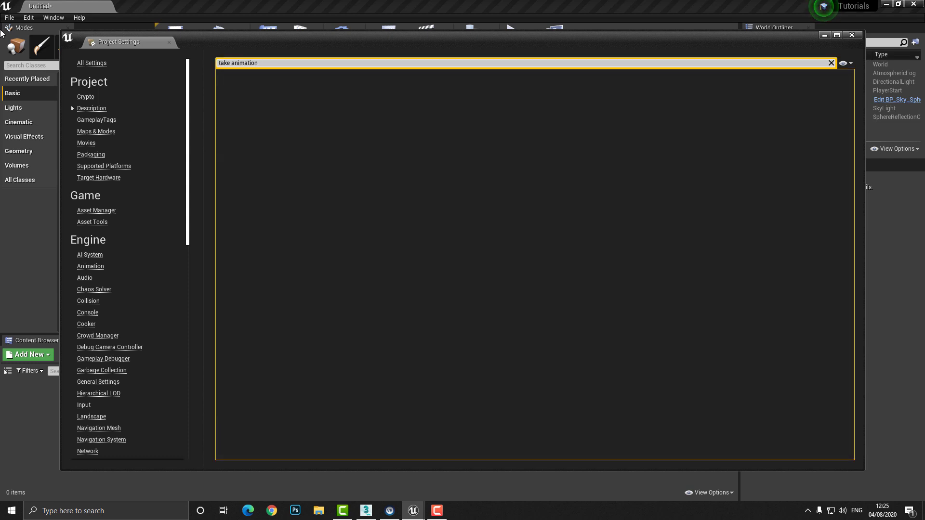
pyautogui.press('BackSpace')
pyautogui.press('BackSpace')
pyautogui.press('BackSpace')
pyautogui.press('BackSpace')
pyautogui.press('BackSpace')
pyautogui.press('BackSpace')
pyautogui.press('BackSpace')
pyautogui.press('BackSpace')
pyautogui.press('BackSpace')
pyautogui.press('BackSpace')
pyautogui.press('BackSpace')
pyautogui.press('BackSpace')
pyautogui.press('BackSpace')
pyautogui.press('BackSpace')
# Step: Find the animation settings, disable Tick Animation on Skeletal Mesh Init and close the Project Settings
pyautogui.write('animation')
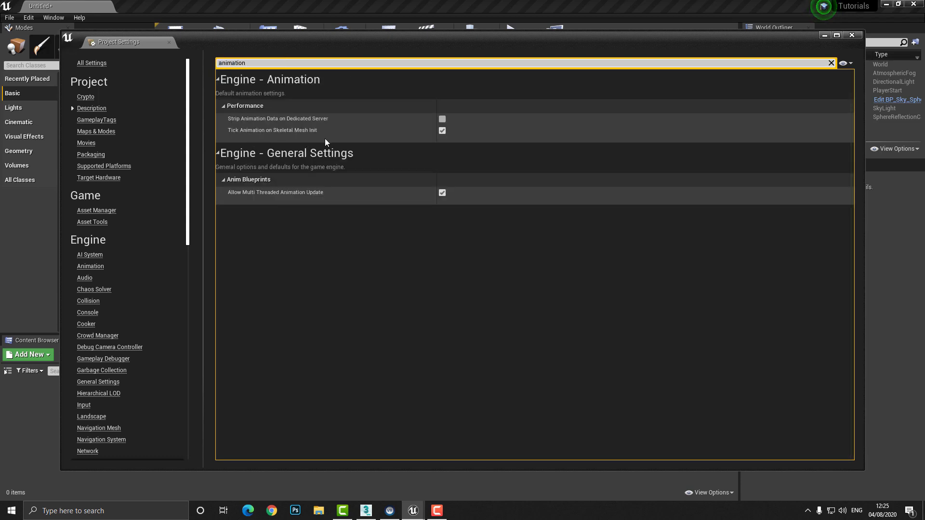
pyautogui.click(442, 131)
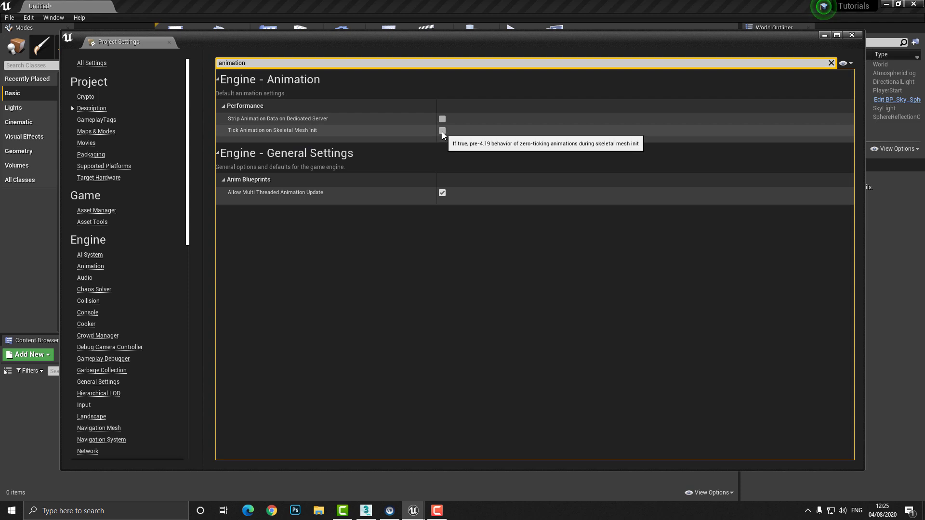
pyautogui.click(851, 35)
# Step: Search the plugins for groom and enable both the Groom and Alembic Groom Importer beta plugins
pyautogui.click(28, 18)
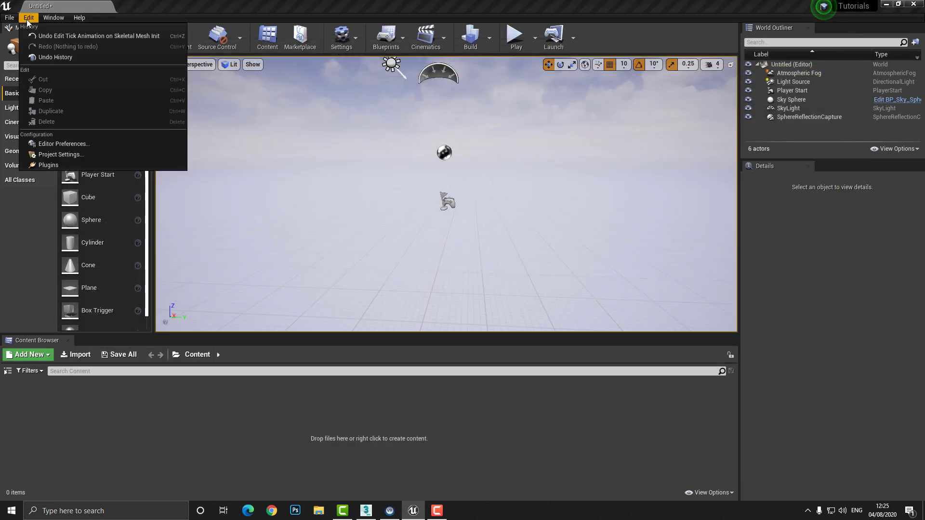
pyautogui.click(55, 164)
pyautogui.click(551, 55)
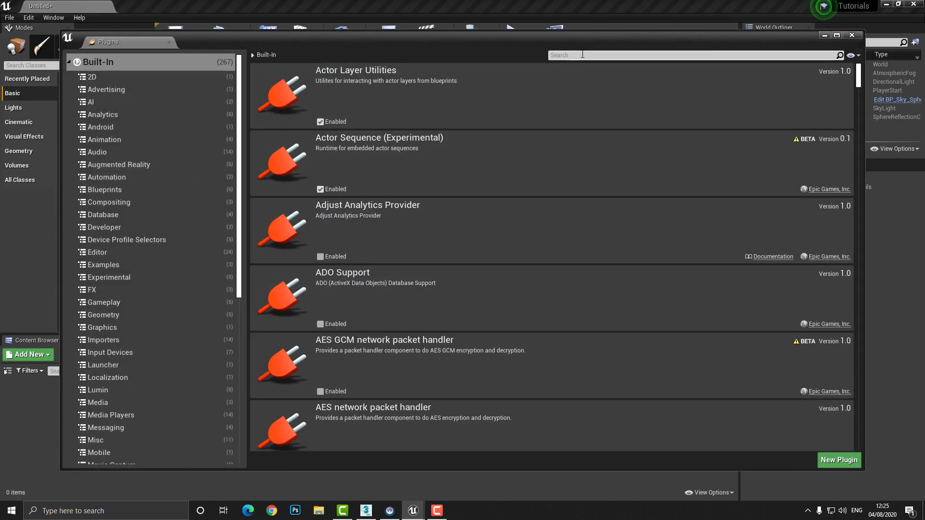
pyautogui.write('groom')
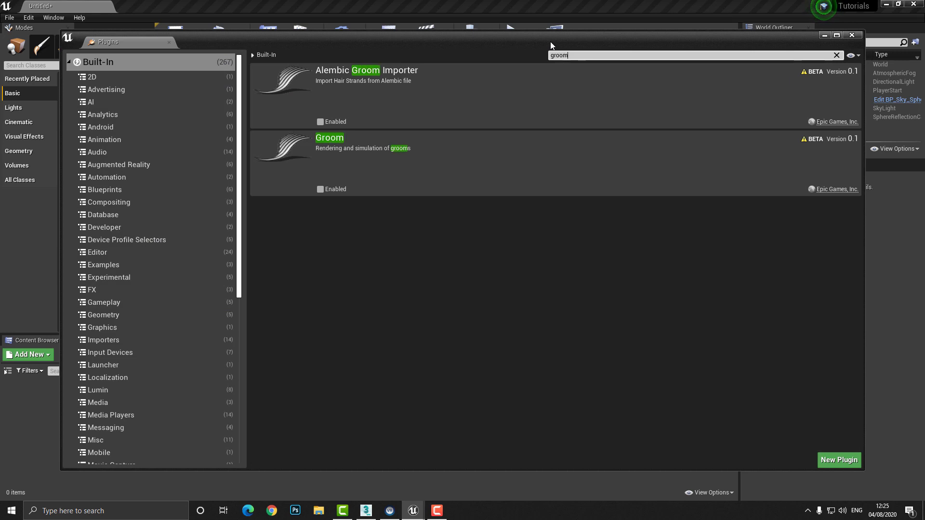
pyautogui.click(325, 189)
pyautogui.click(531, 286)
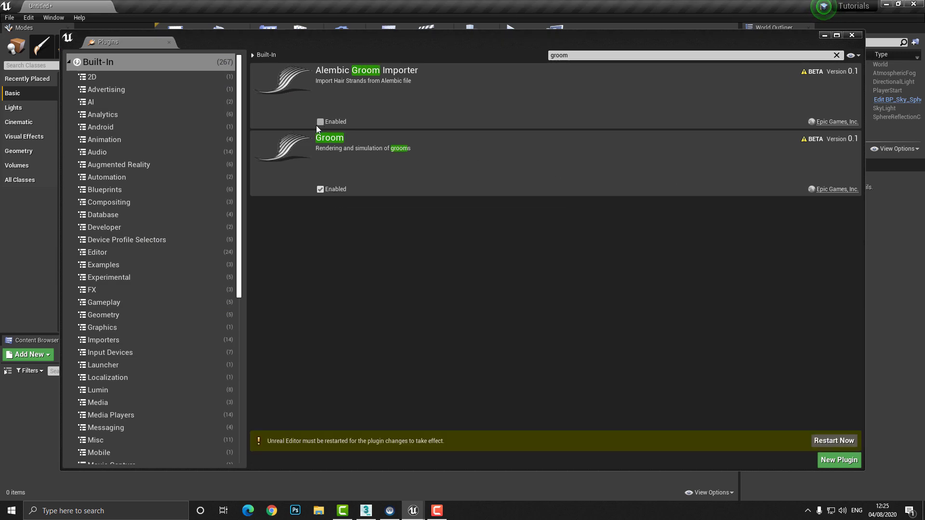
pyautogui.click(320, 122)
pyautogui.click(532, 286)
# Step: Search the plugins for Niagara and enable the Niagara beta plugin
pyautogui.click(241, 37)
pyautogui.press('BackSpace')
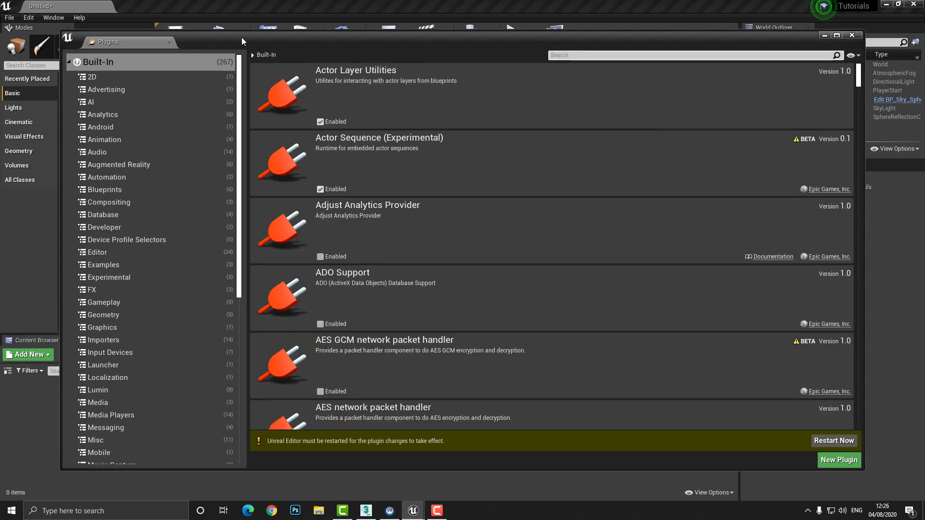
pyautogui.write('niag')
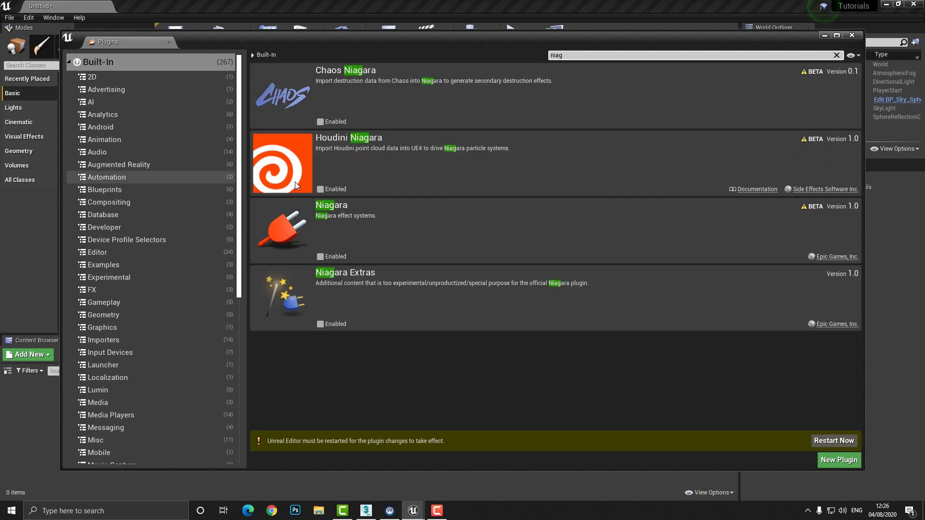
pyautogui.click(320, 256)
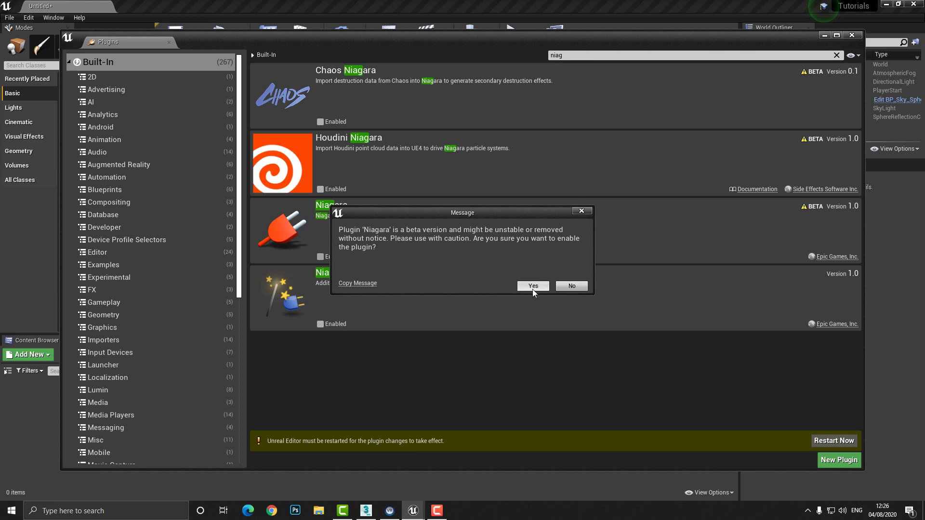
pyautogui.click(532, 287)
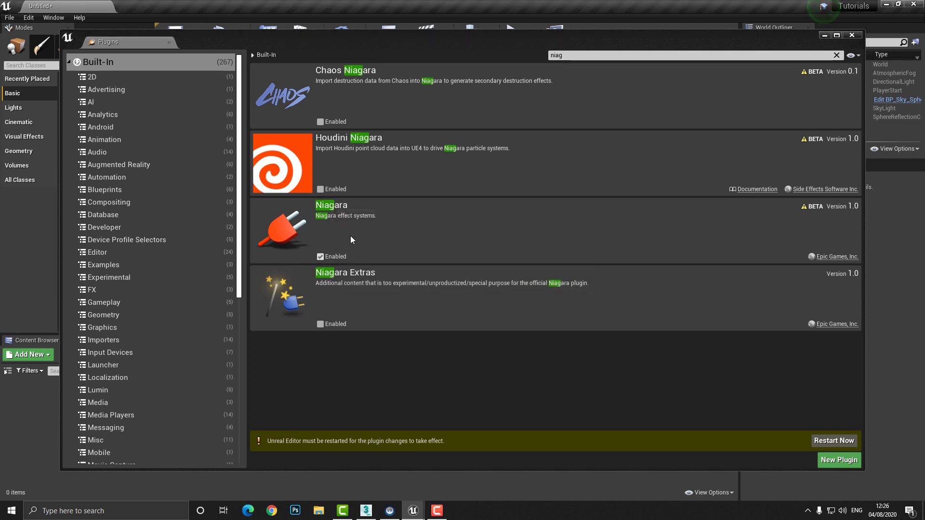
# Step: Enable the Niagara Extras plugin and close the plugins window after the editor restart
pyautogui.click(320, 325)
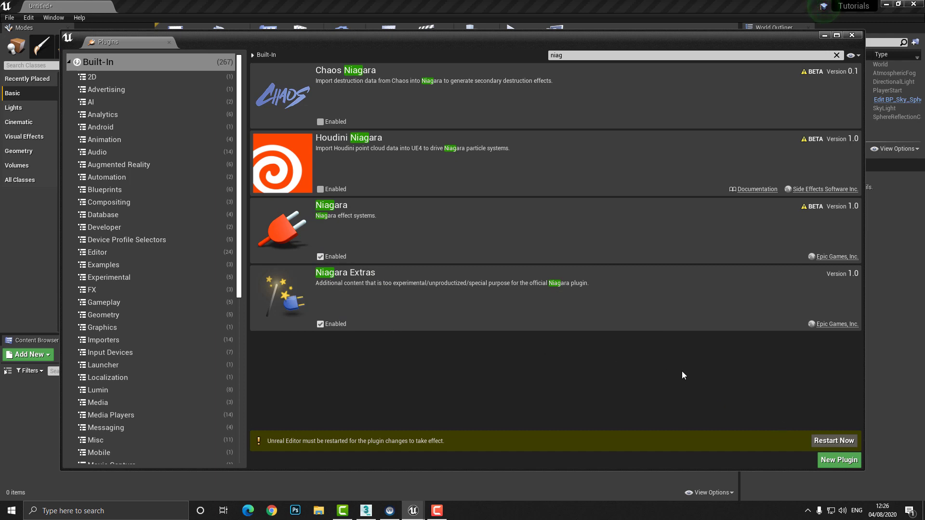
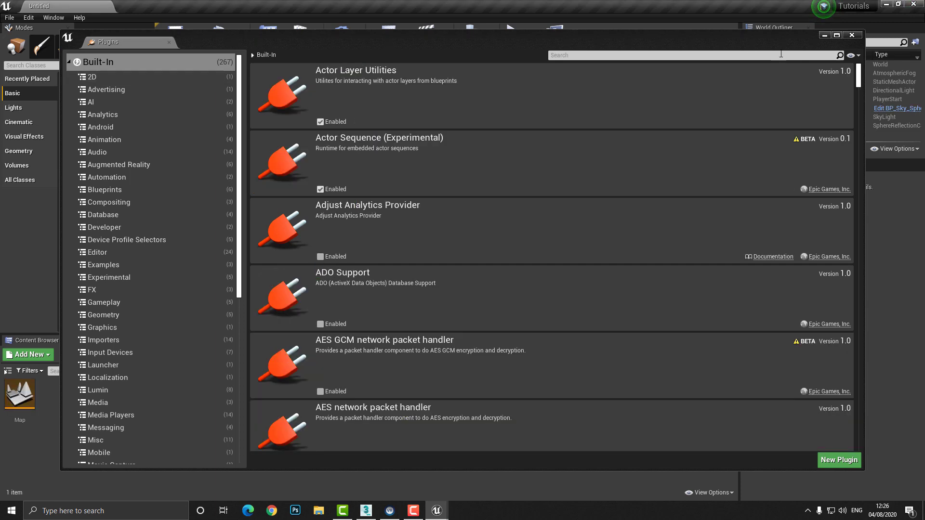
pyautogui.click(852, 35)
# Step: Delete the floor static mesh from the level
pyautogui.moveTo(393, 264)
pyautogui.mouseDown(button='right')
pyautogui.moveTo(394, 241)
pyautogui.moveTo(393, 265)
pyautogui.mouseUp(button='right')
pyautogui.click(415, 236)
pyautogui.press('Delete')
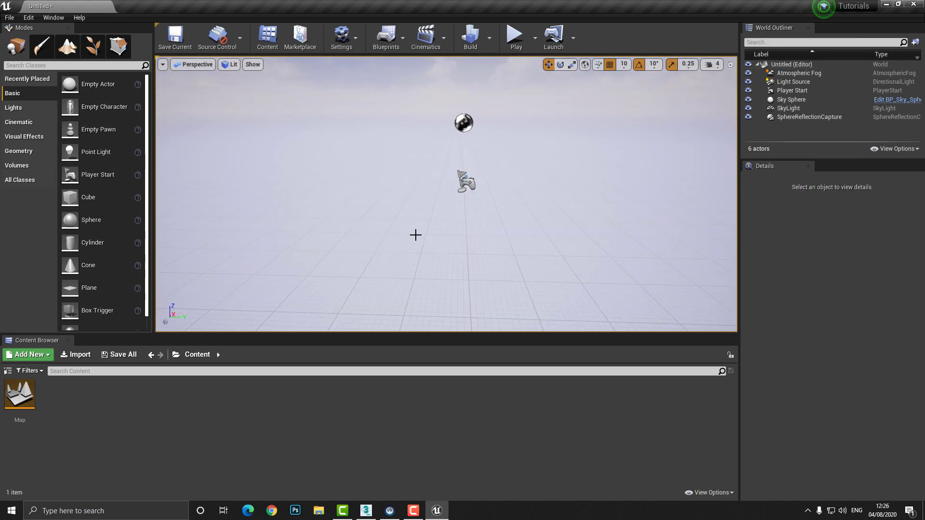
pyautogui.moveTo(385, 182); pyautogui.dragTo(376, 185, button='right')
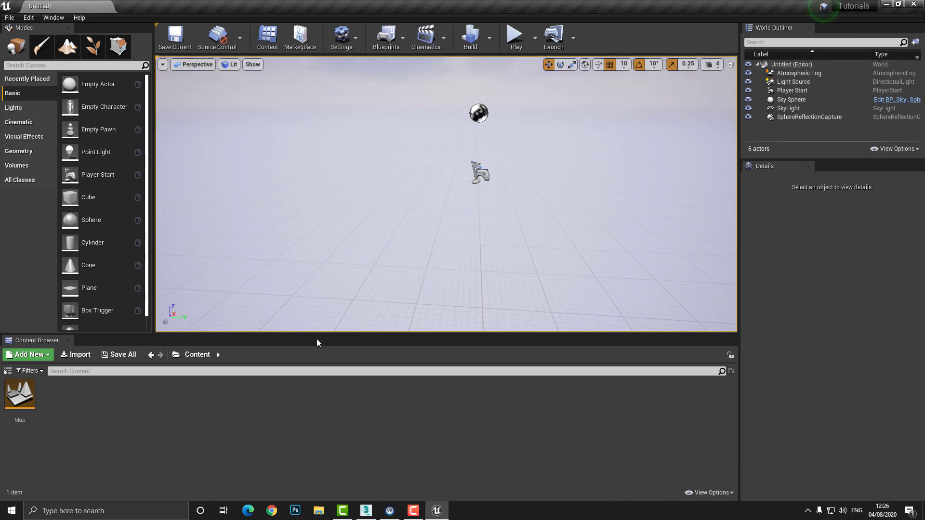
# Step: Import Ball.fbx from the Desktop as a skeletal mesh without animations and close the message log
pyautogui.rightClick(143, 430)
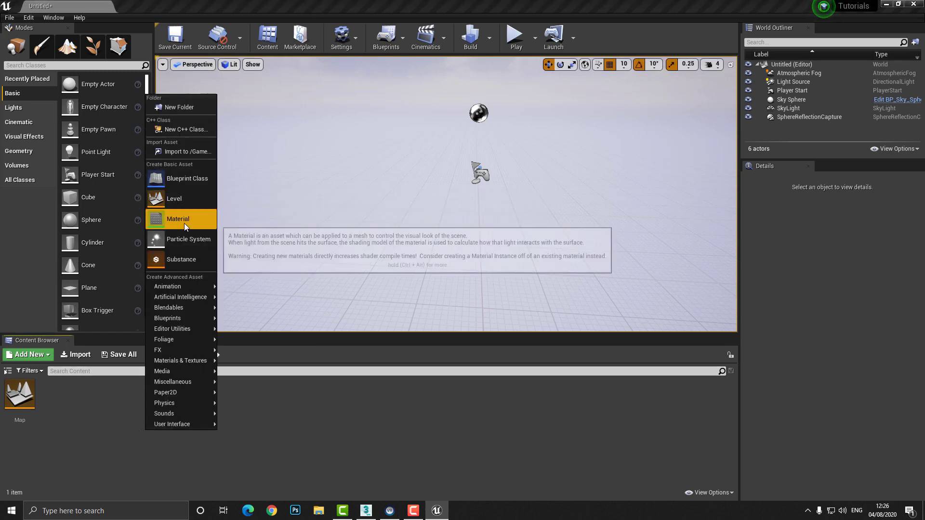
pyautogui.click(91, 402)
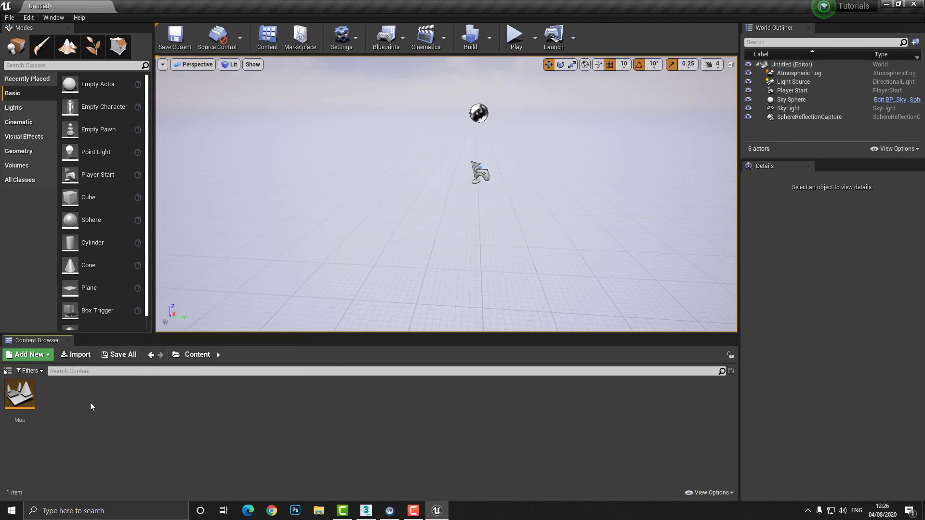
pyautogui.rightClick(91, 403)
pyautogui.click(137, 123)
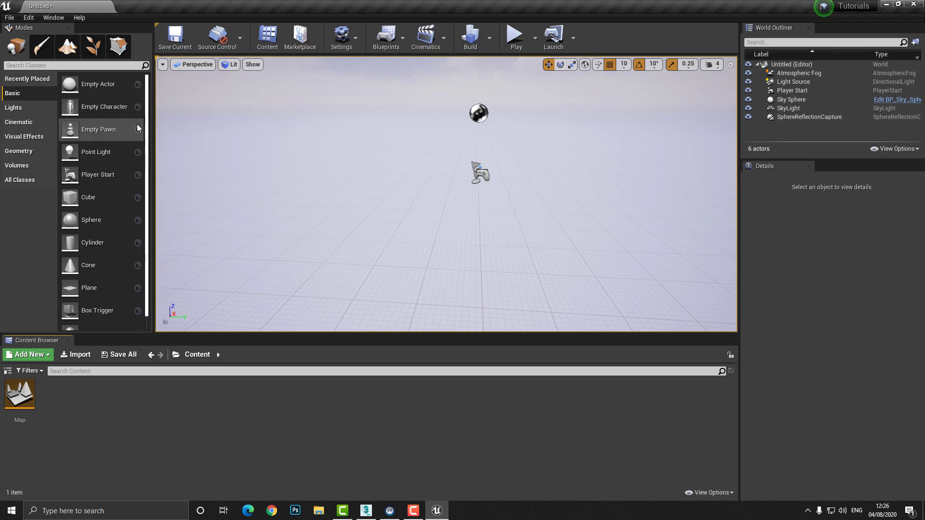
pyautogui.click(307, 166)
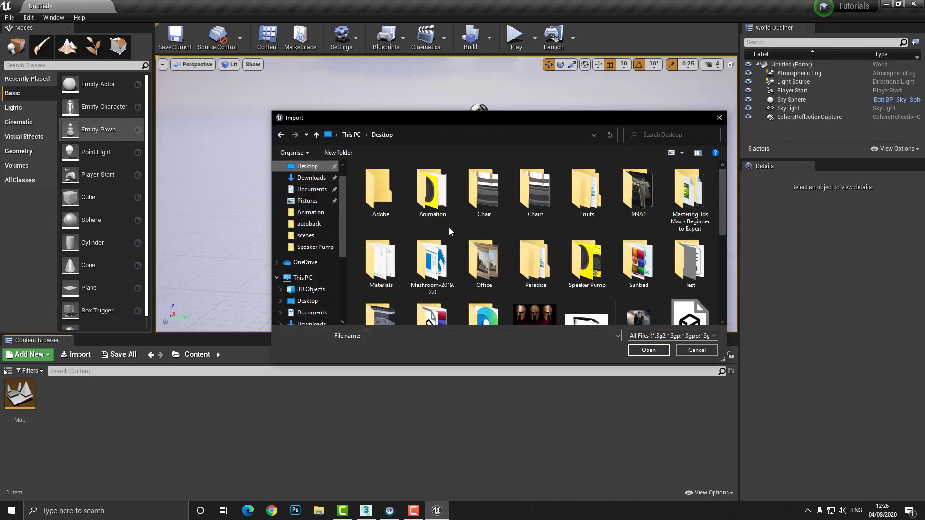
pyautogui.moveTo(721, 209); pyautogui.dragTo(718, 271)
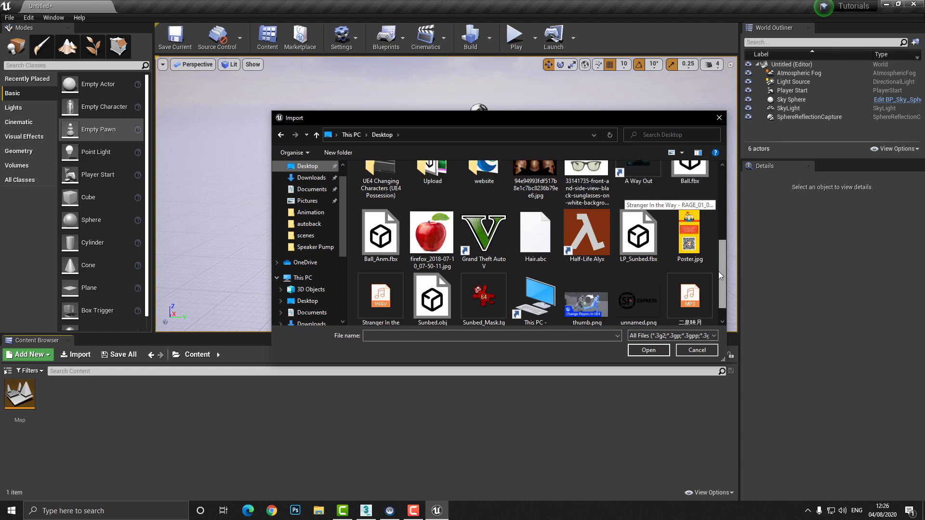
pyautogui.click(684, 179)
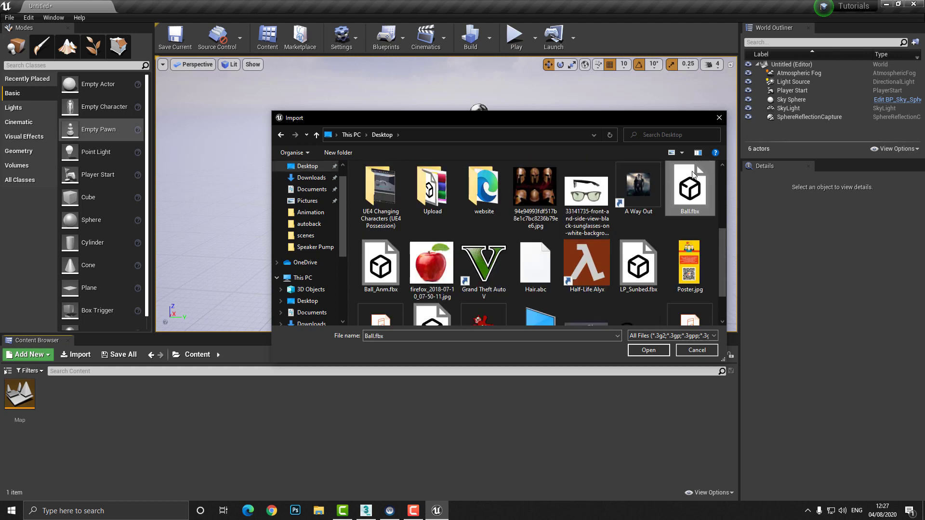
pyautogui.click(653, 350)
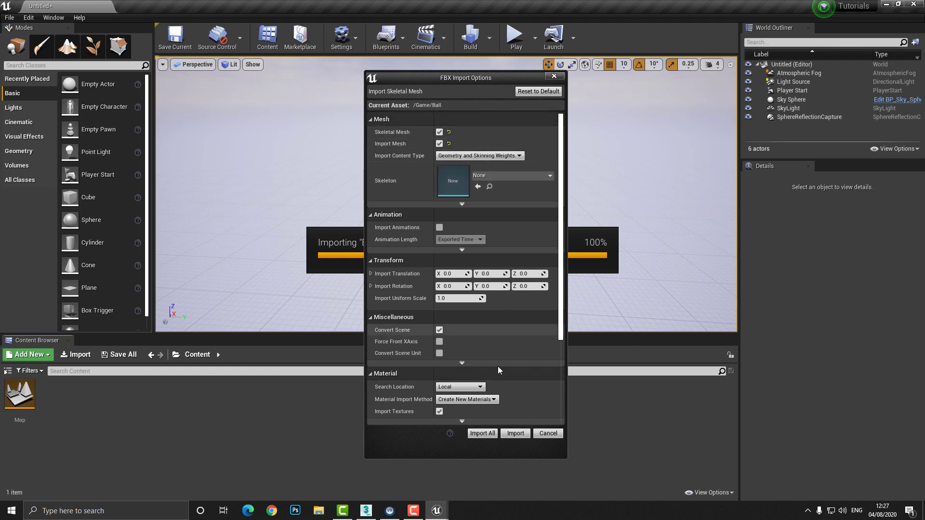
pyautogui.click(514, 434)
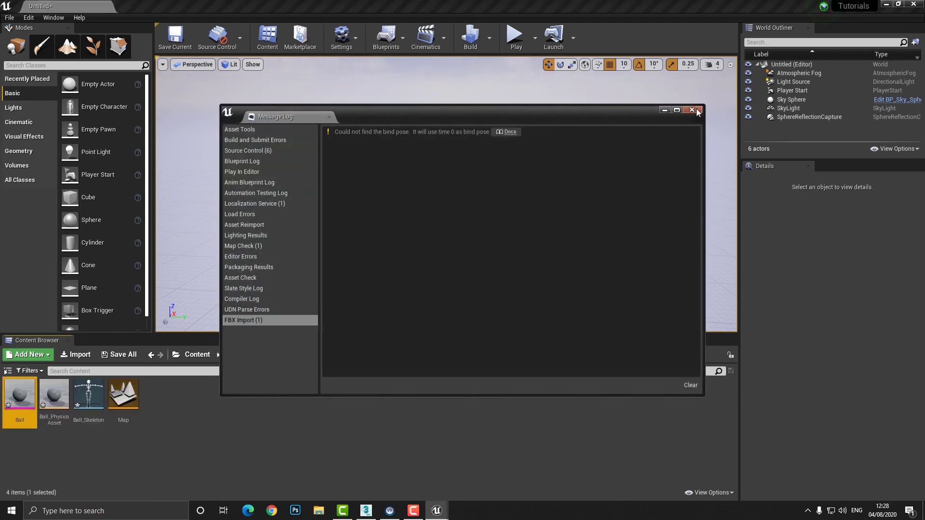
pyautogui.click(698, 111)
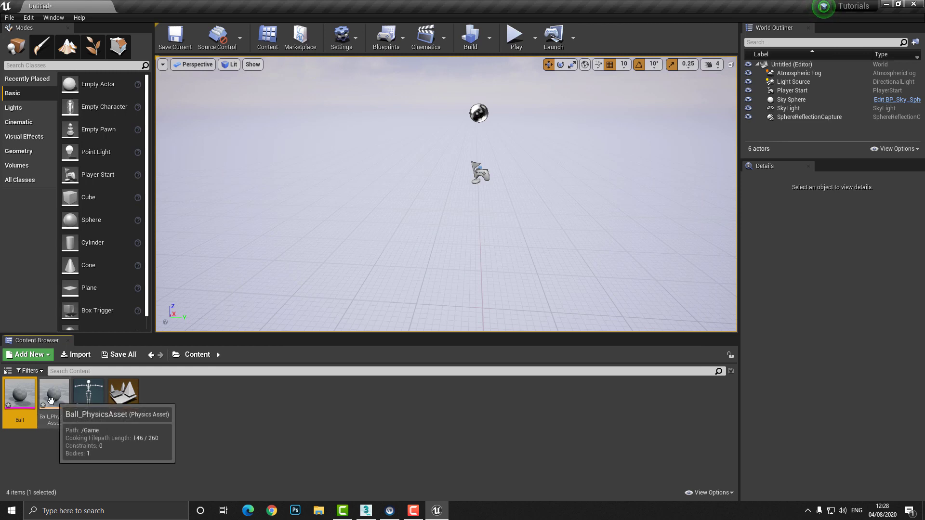
# Step: Scale the capsule body in the ball's physics asset to fit the sphere and close the asset editor
pyautogui.click(52, 408)
pyautogui.doubleClick(52, 409)
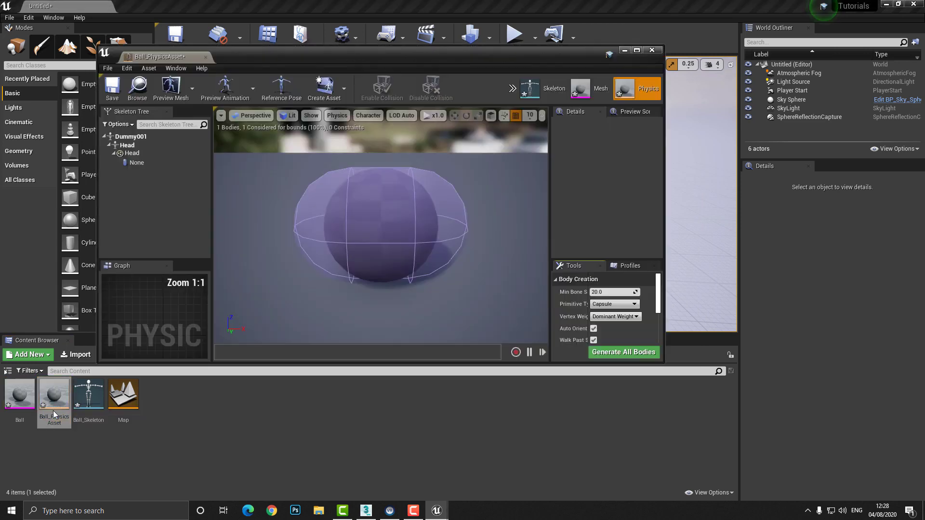
pyautogui.click(390, 232)
pyautogui.press('w')
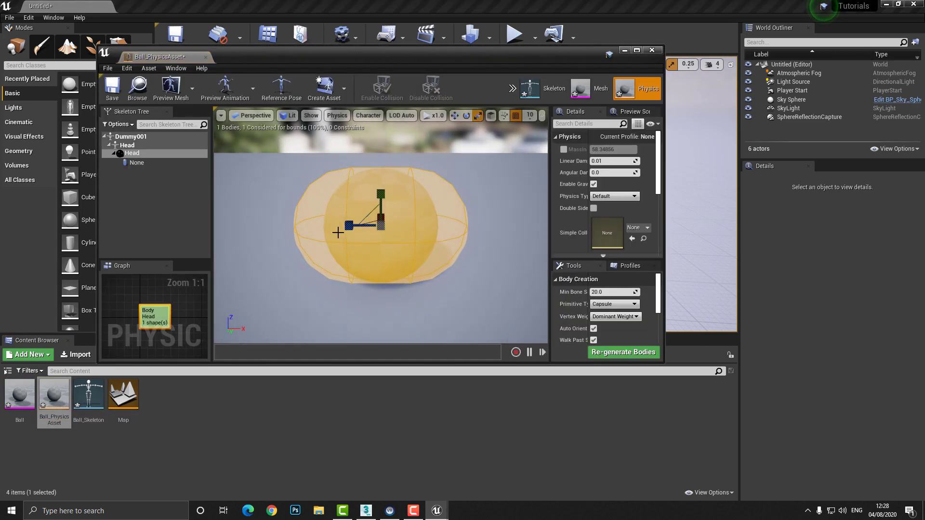
pyautogui.press('e')
pyautogui.press('r')
pyautogui.moveTo(349, 225); pyautogui.dragTo(370, 225)
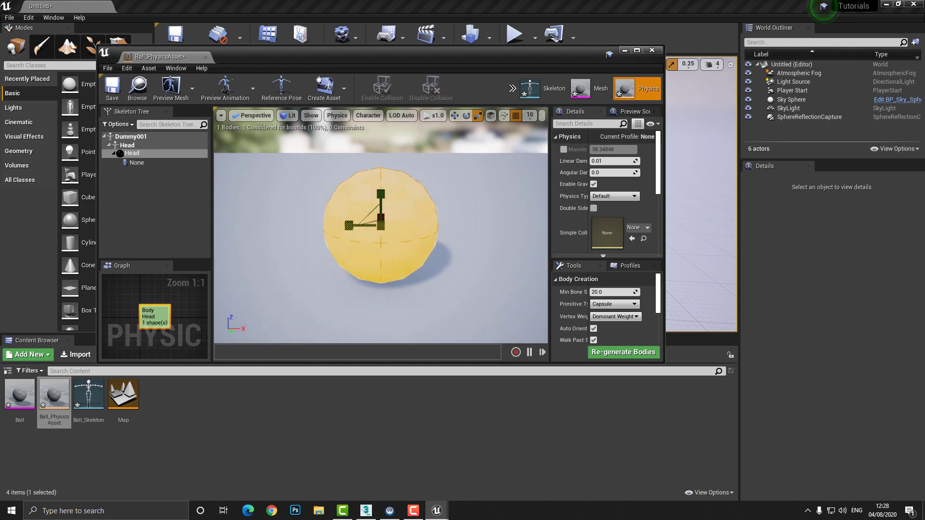
pyautogui.moveTo(348, 168)
pyautogui.mouseDown(button='right')
pyautogui.moveTo(349, 202)
pyautogui.moveTo(349, 144)
pyautogui.moveTo(352, 164)
pyautogui.mouseUp(button='right')
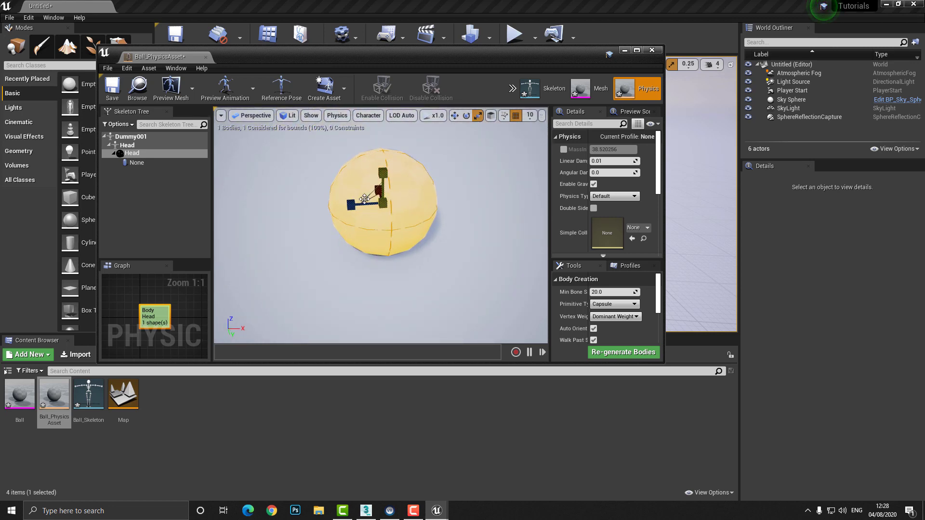
pyautogui.click(652, 50)
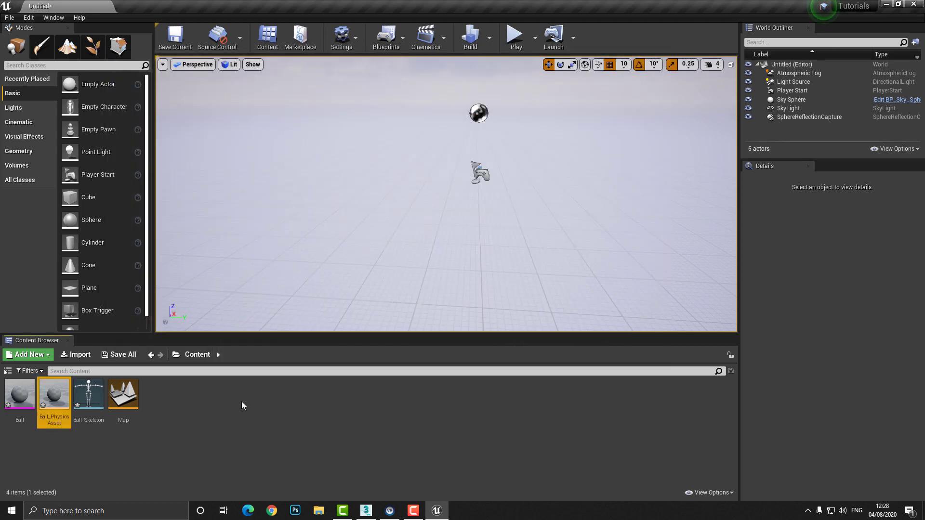
# Step: Import Hair.abc from the Desktop as a groom asset with the default groom import options
pyautogui.rightClick(217, 406)
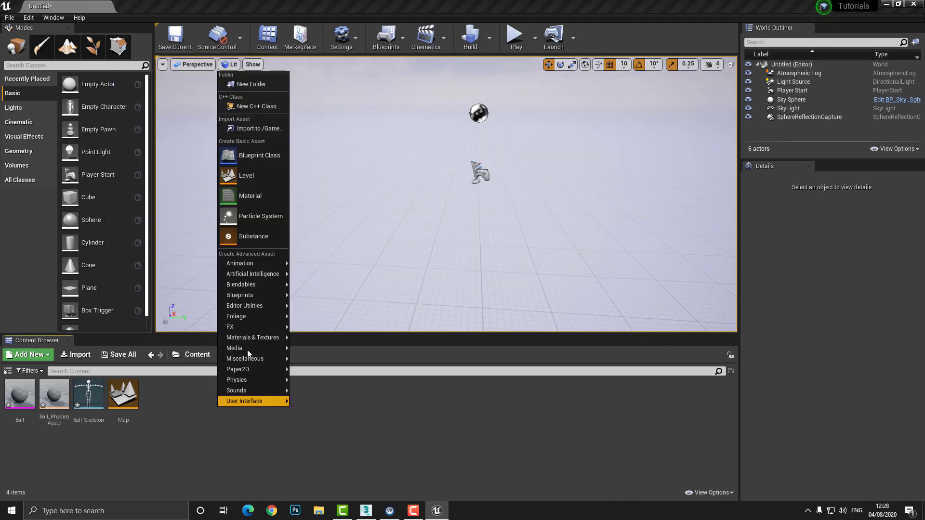
pyautogui.click(266, 128)
pyautogui.scroll(-5, 670, 242)
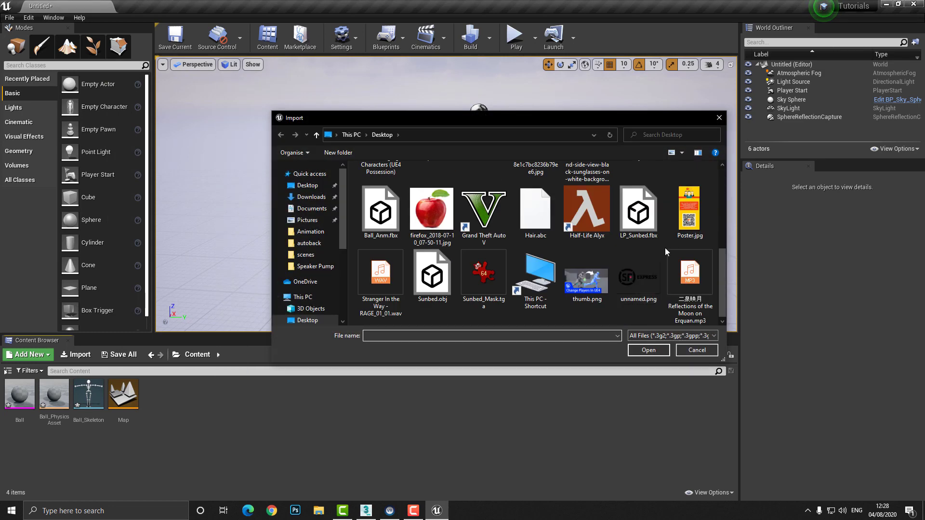
pyautogui.doubleClick(535, 212)
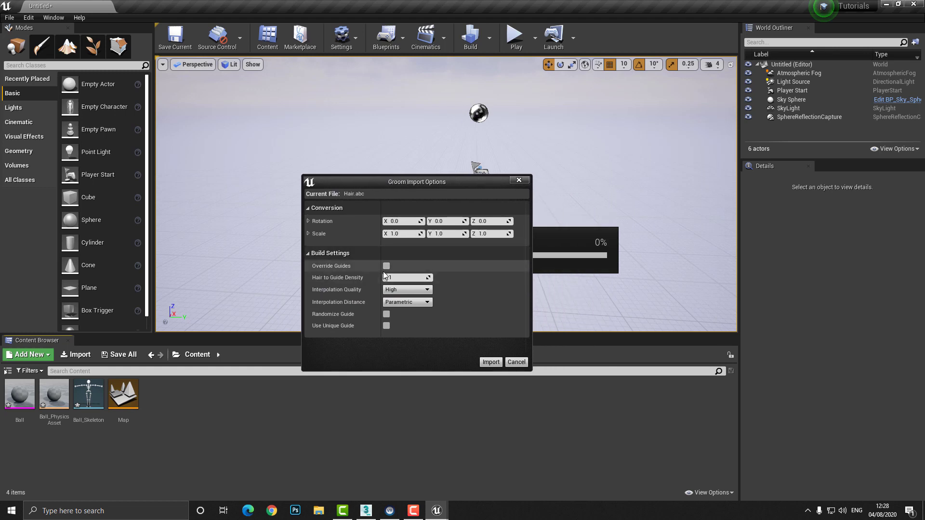
pyautogui.click(491, 362)
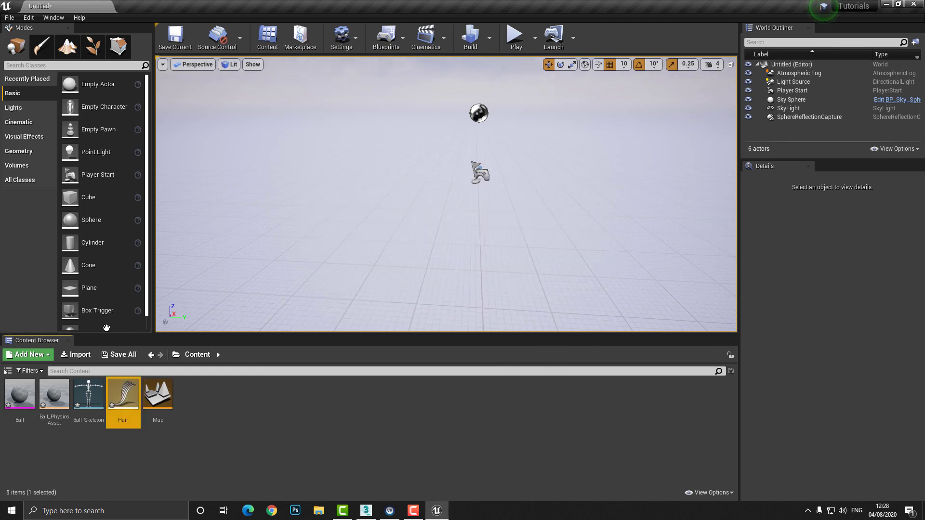
pyautogui.click(197, 455)
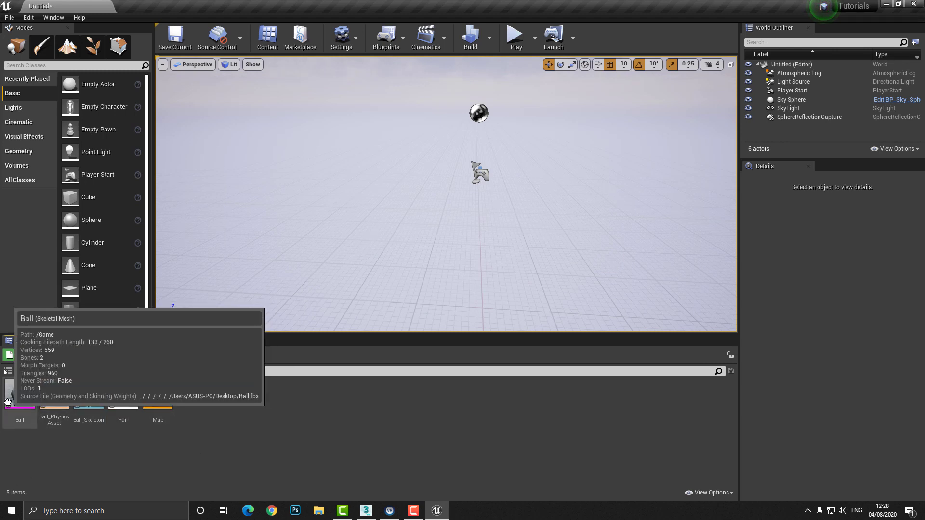
# Step: Place the Ball skeletal mesh in the level and set its location to 0, 0, 0
pyautogui.moveTo(7, 402); pyautogui.dragTo(476, 256)
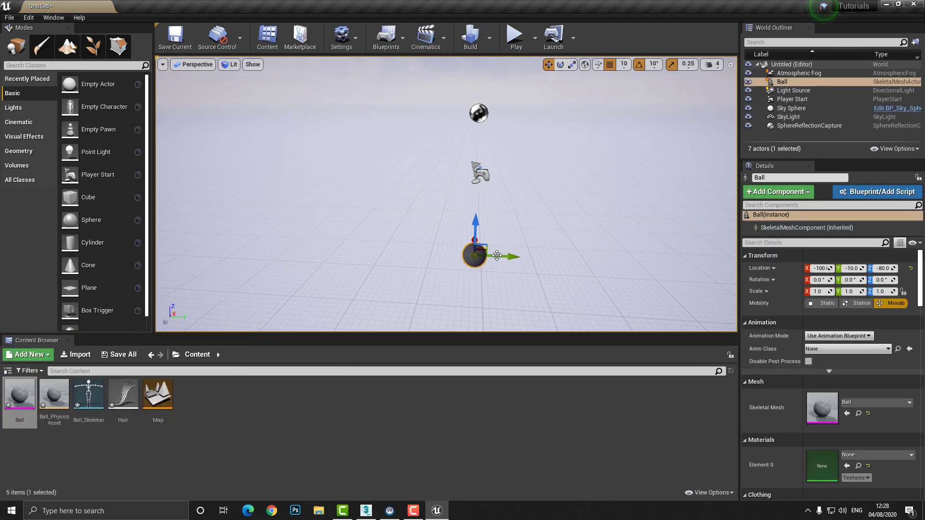
pyautogui.click(830, 267)
pyautogui.write('0')
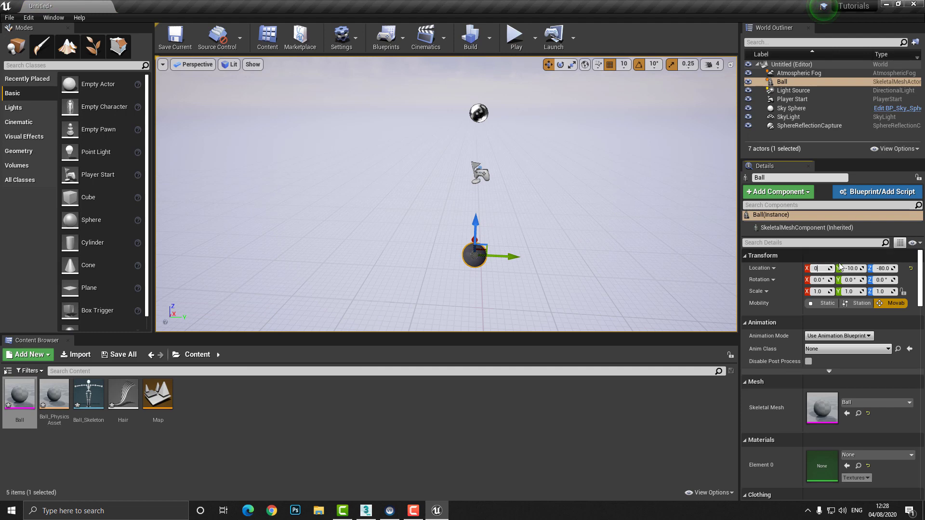
pyautogui.press('Tab')
pyautogui.write('0')
pyautogui.press('Tab')
pyautogui.write('0')
pyautogui.press('Return')
pyautogui.moveTo(392, 220)
pyautogui.mouseDown(button='right')
pyautogui.moveTo(399, 226)
pyautogui.moveTo(359, 207)
pyautogui.moveTo(376, 215)
pyautogui.moveTo(379, 230)
pyautogui.mouseUp(button='right')
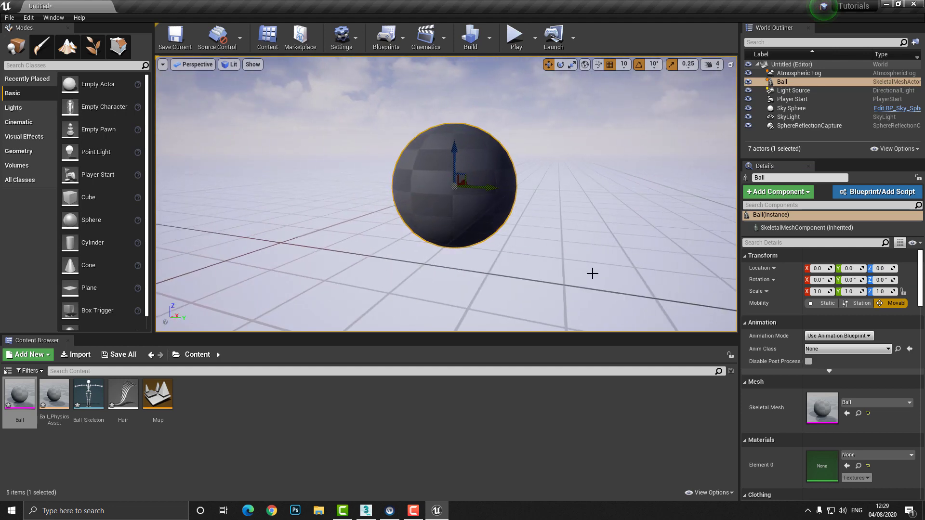
# Step: Add a Groom component to the ball, assign the Hair groom asset and bind the groom to the skeletal mesh
pyautogui.click(776, 193)
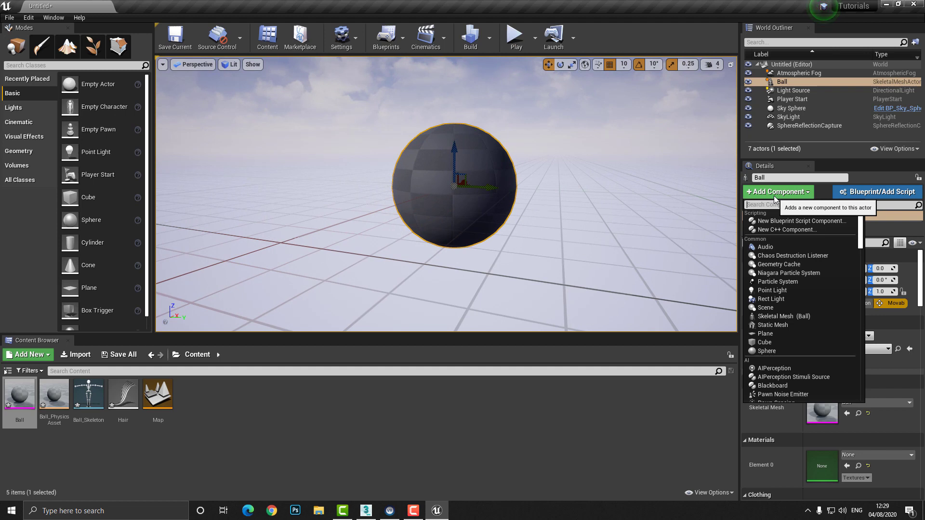
pyautogui.write('groom')
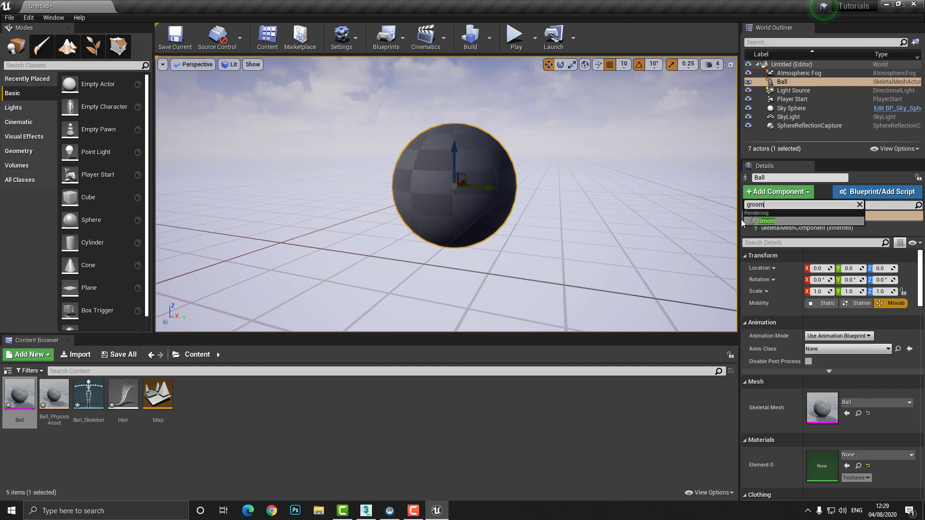
pyautogui.click(765, 221)
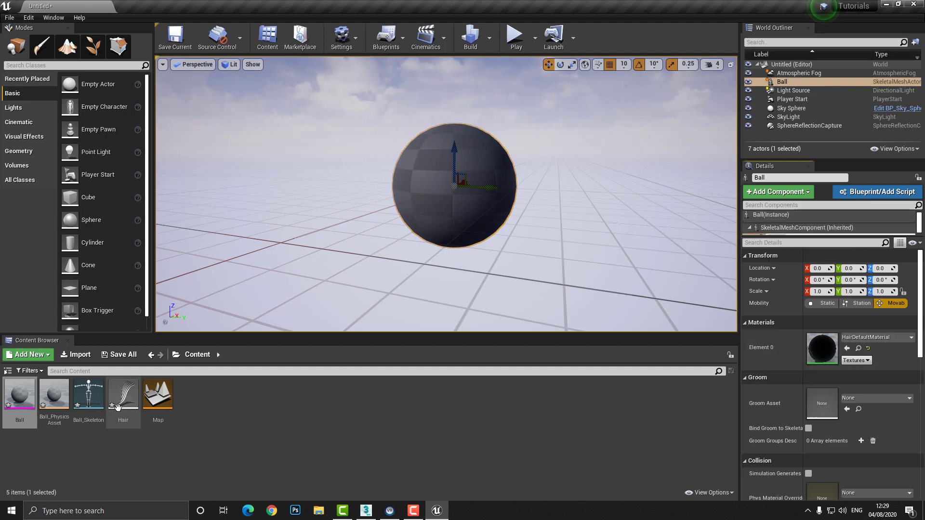
pyautogui.moveTo(122, 402); pyautogui.dragTo(825, 401)
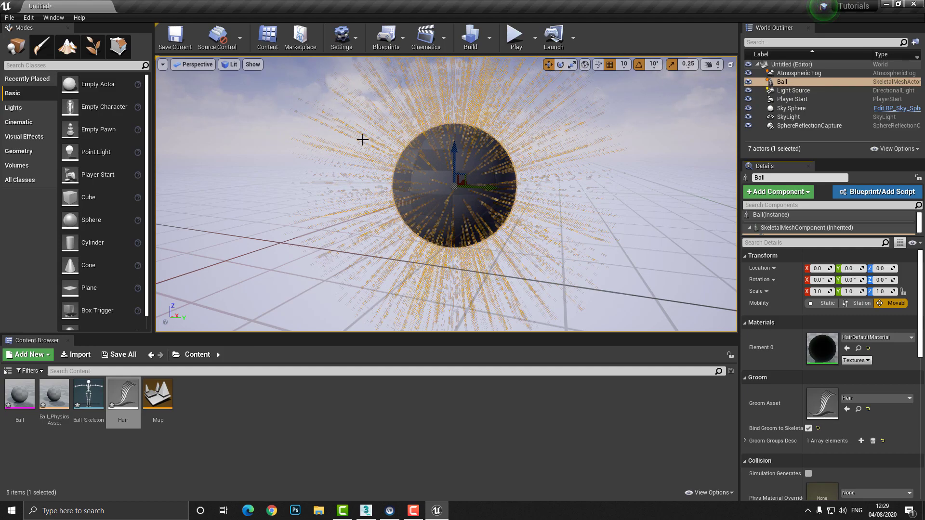
pyautogui.moveTo(281, 193); pyautogui.dragTo(250, 190, button='right')
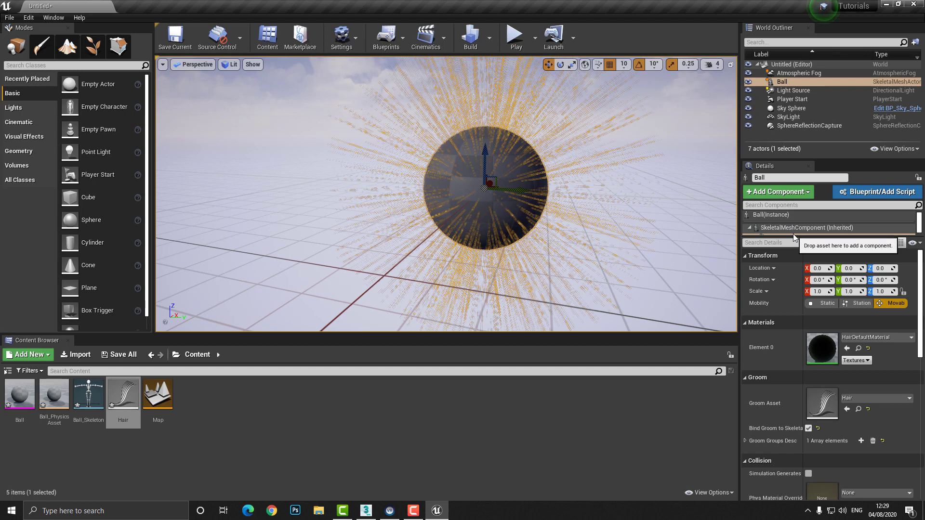
# Step: Add a Niagara Particle System component under the ball's Groom component
pyautogui.moveTo(795, 236); pyautogui.dragTo(790, 255)
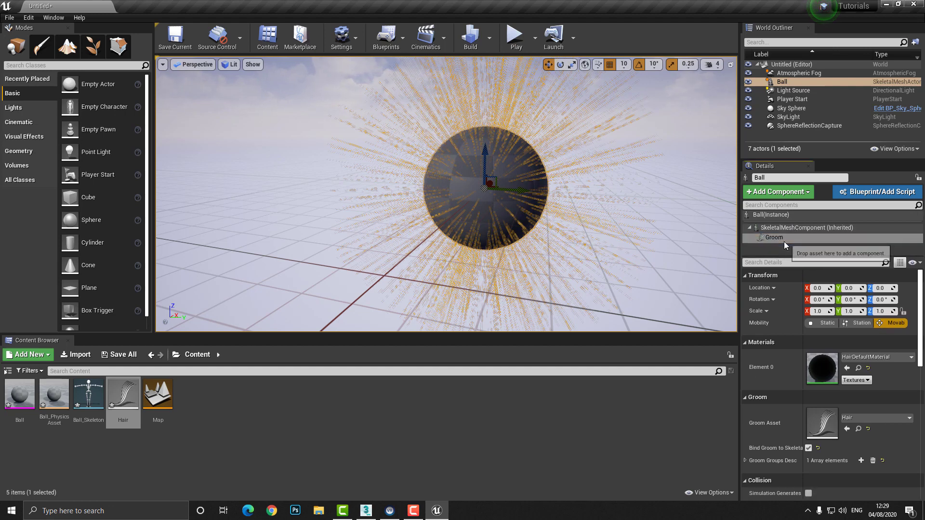
pyautogui.click(778, 193)
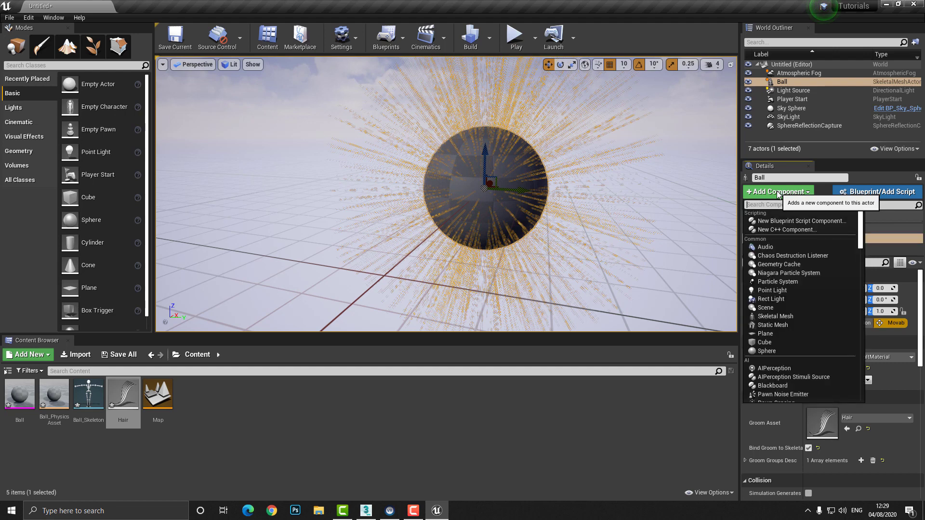
pyautogui.write('nia')
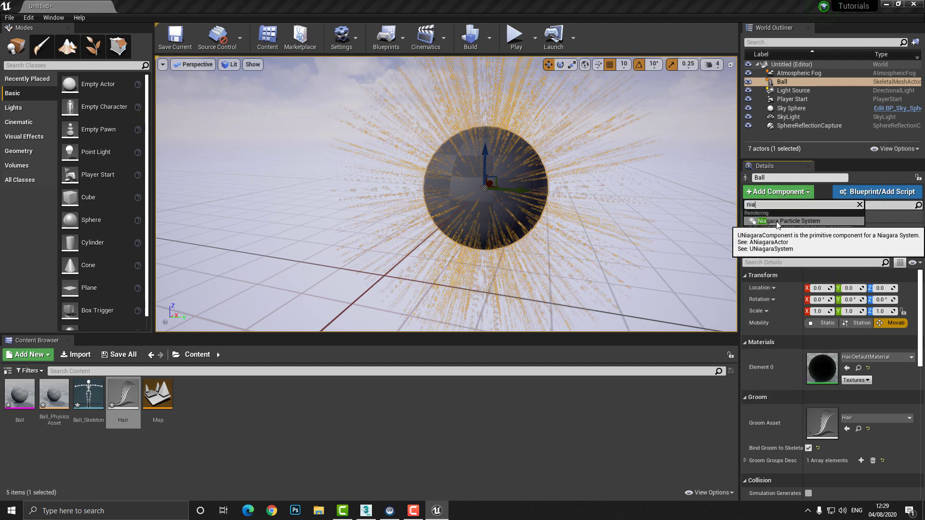
pyautogui.click(818, 222)
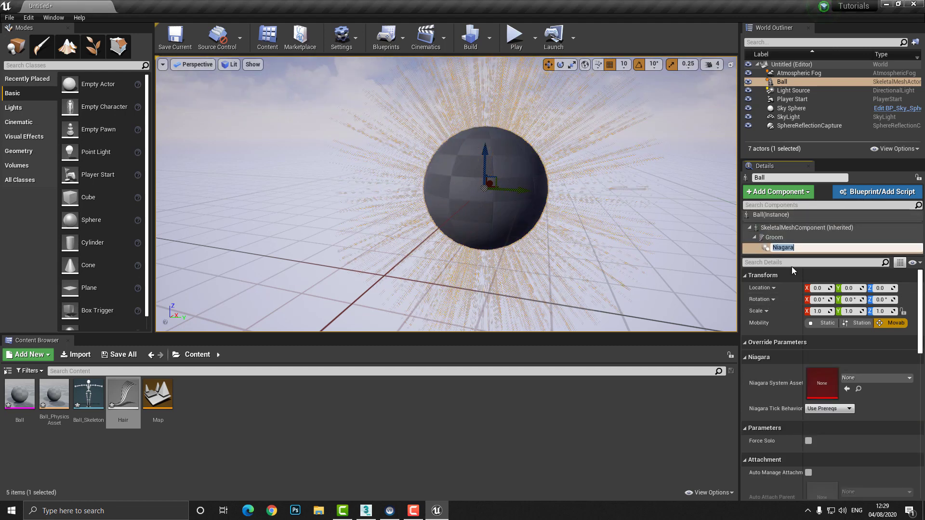
# Step: Assign GroomAssetSystem as the Niagara system asset of the Niagara component under the ball's groom
pyautogui.click(865, 377)
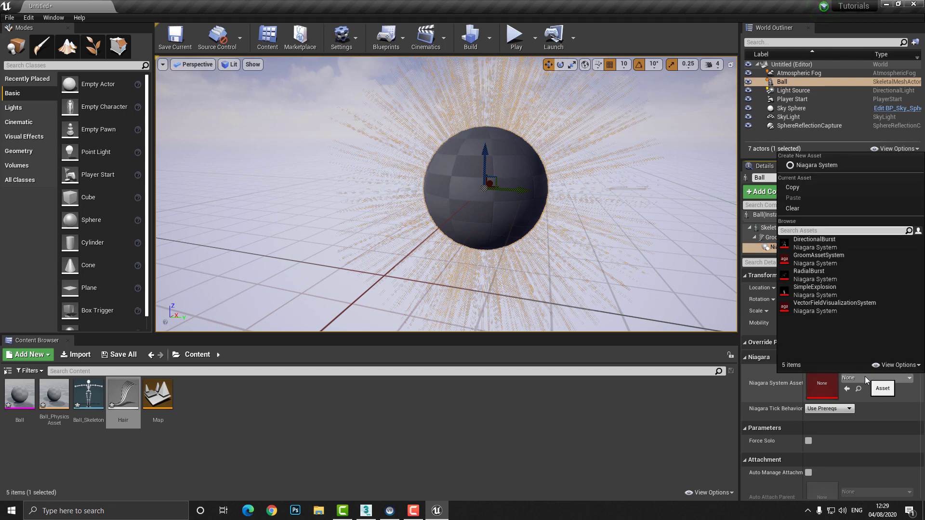
pyautogui.click(896, 364)
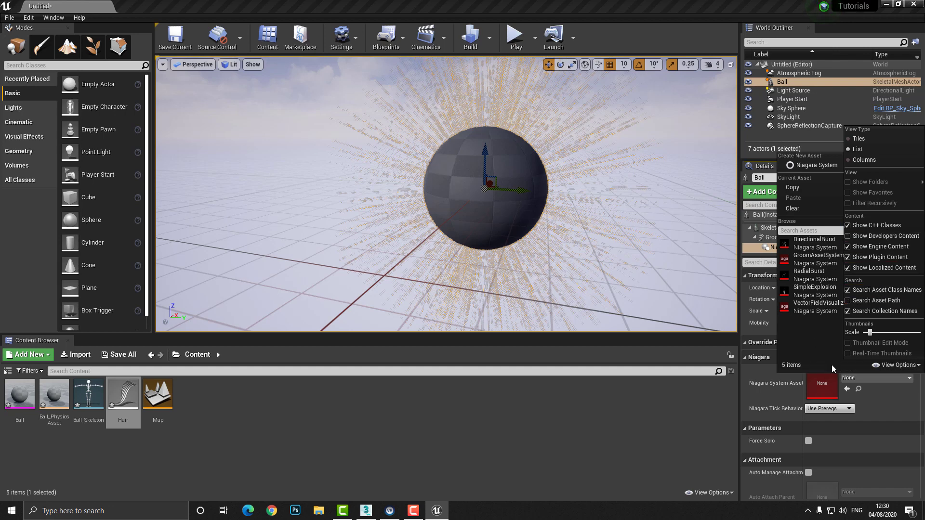
pyautogui.click(893, 366)
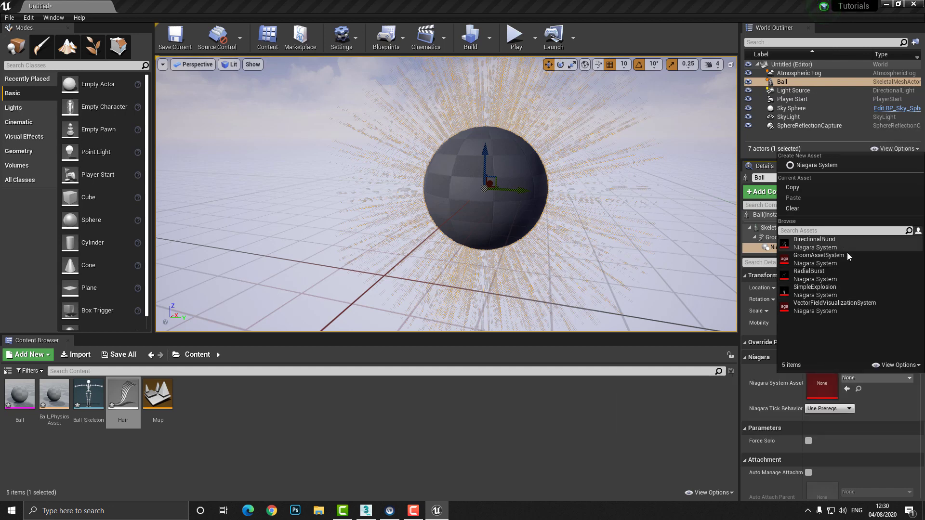
pyautogui.click(855, 254)
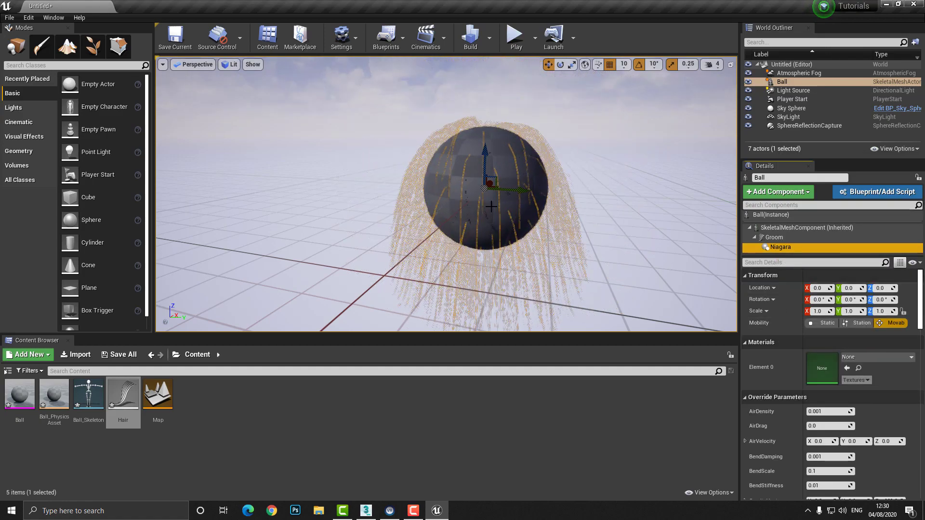
# Step: Move the ball's skeletal mesh component around to test the hair simulation and return its location to 0, 0, 0
pyautogui.moveTo(353, 223); pyautogui.dragTo(371, 200, button='right')
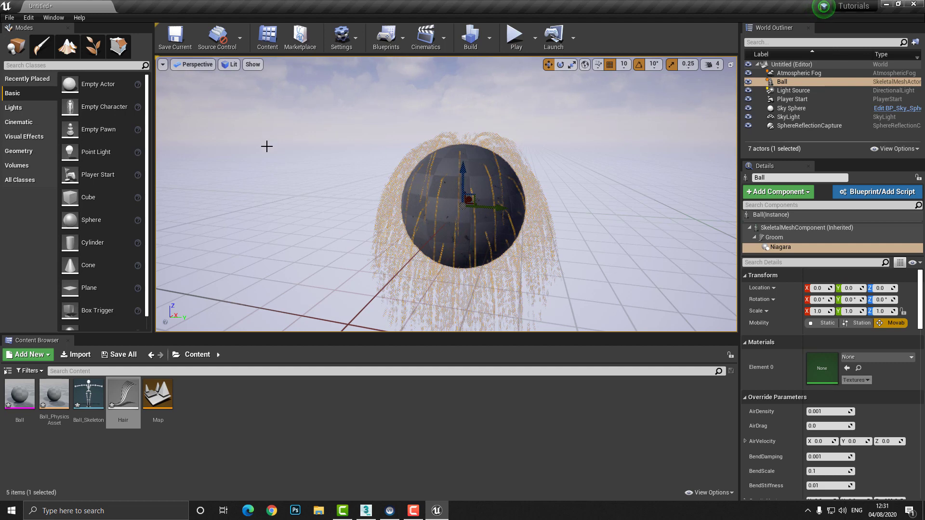
pyautogui.click(443, 187)
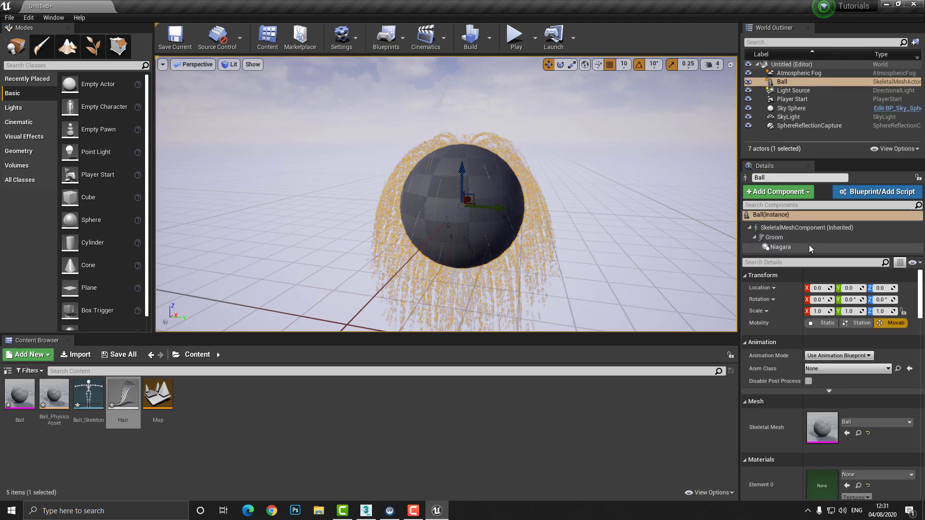
pyautogui.click(792, 228)
pyautogui.moveTo(460, 181); pyautogui.dragTo(466, 163)
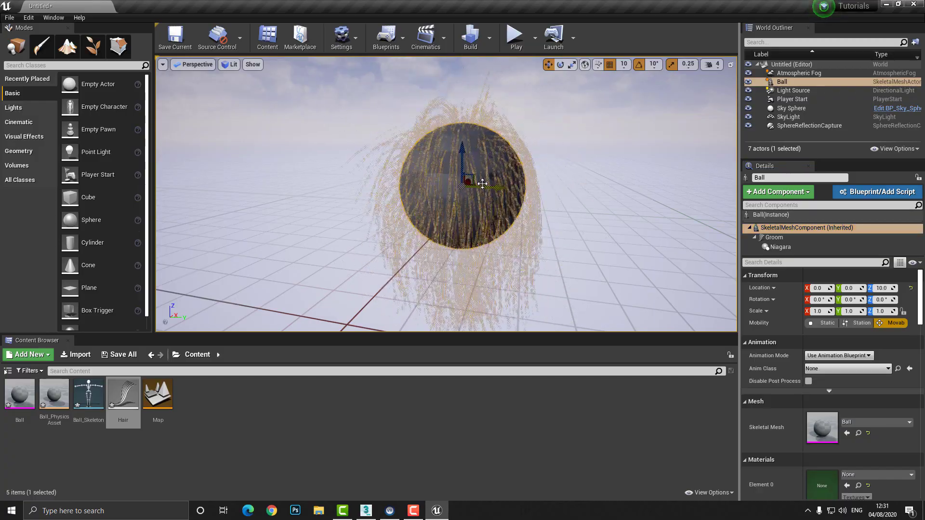
pyautogui.moveTo(481, 186); pyautogui.dragTo(461, 175)
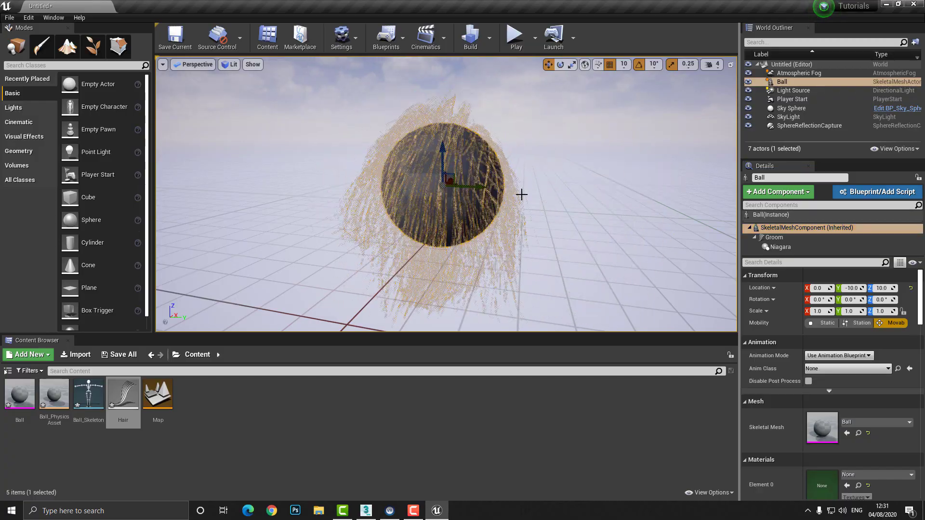
pyautogui.press('Tab')
pyautogui.write('0')
pyautogui.press('Tab')
pyautogui.write('0')
pyautogui.press('Return')
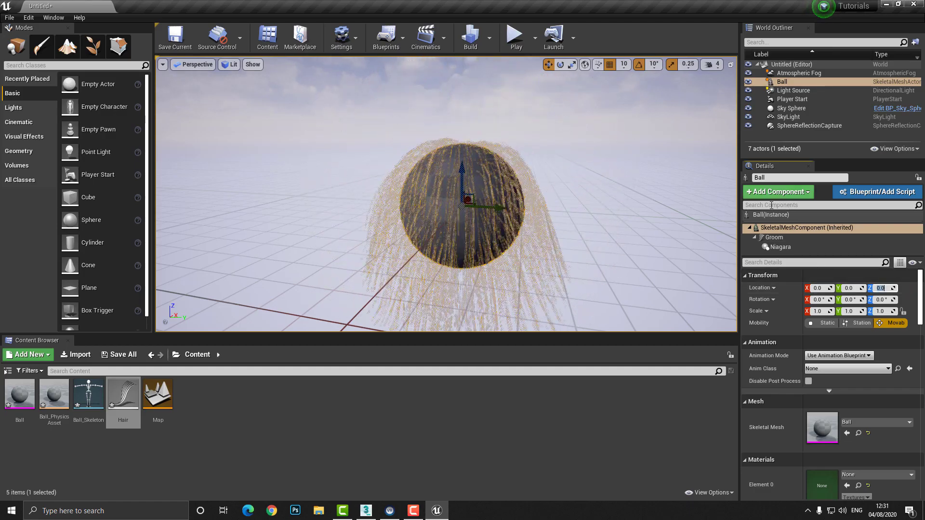
# Step: Set the Hair Width of the Groom component's first groom group to 1.0
pyautogui.click(754, 239)
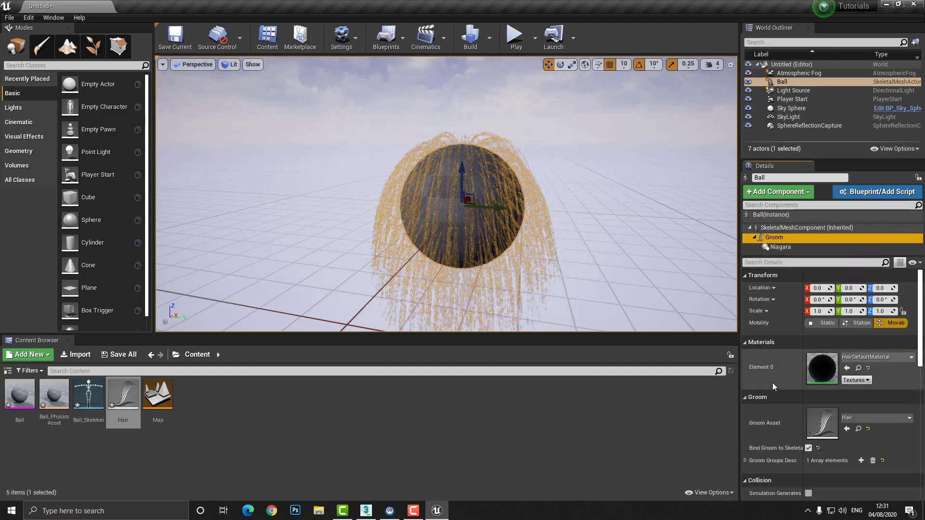
pyautogui.scroll(-3, 771, 385)
pyautogui.click(745, 383)
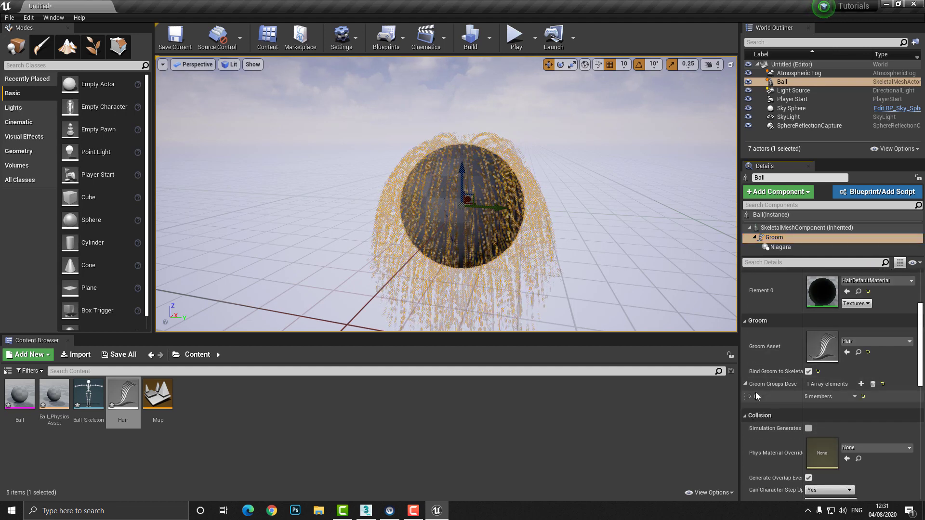
pyautogui.click(749, 396)
pyautogui.scroll(-1, 767, 395)
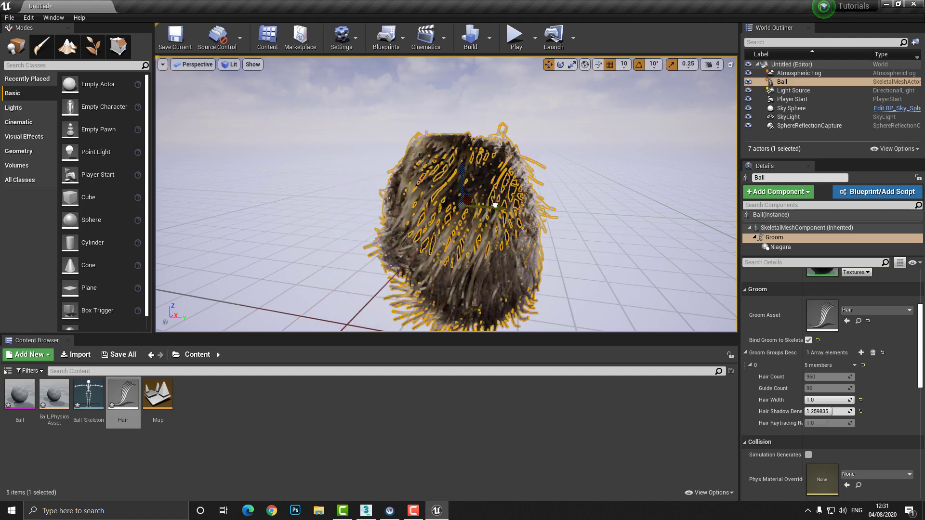
# Step: Undo the hair shadow density edit, try moving the ball to test the thicker hair, and undo that move
pyautogui.hotkey('ctrl', 'z')
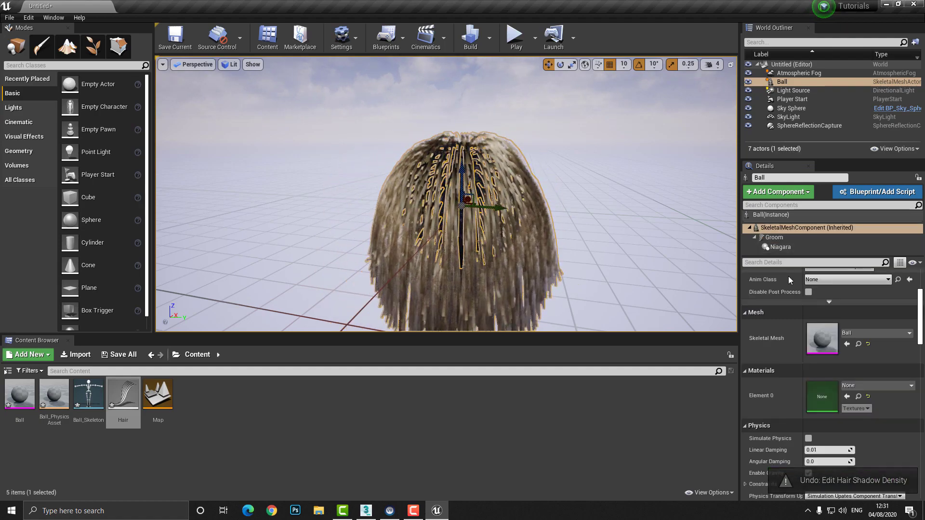
pyautogui.scroll(1, 788, 276)
pyautogui.moveTo(496, 208)
pyautogui.mouseDown()
pyautogui.moveTo(599, 217)
pyautogui.moveTo(495, 201)
pyautogui.mouseUp()
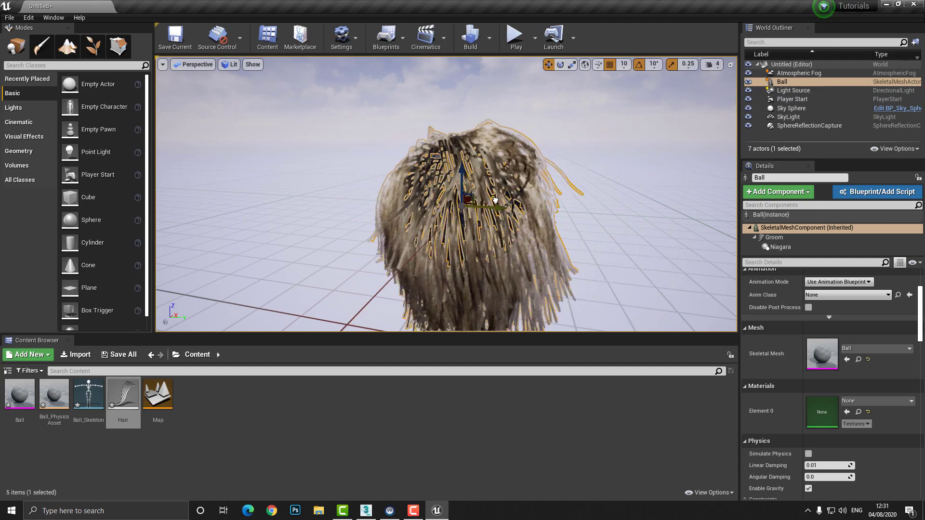
pyautogui.hotkey('ctrl', 'z')
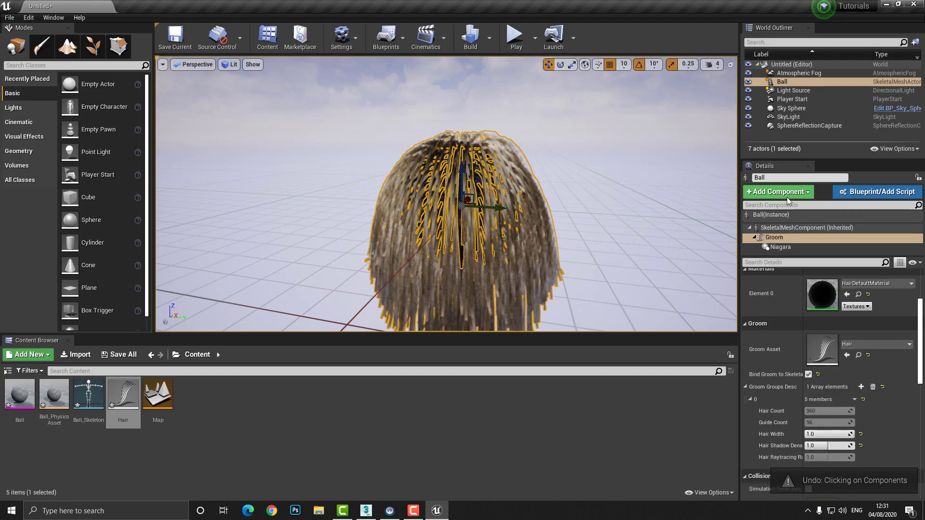
pyautogui.scroll(1, 783, 339)
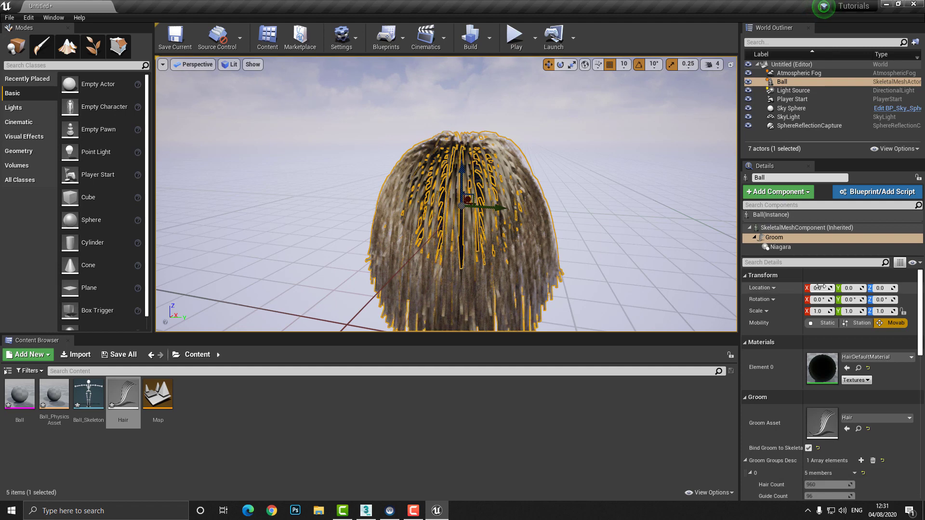
pyautogui.click(819, 288)
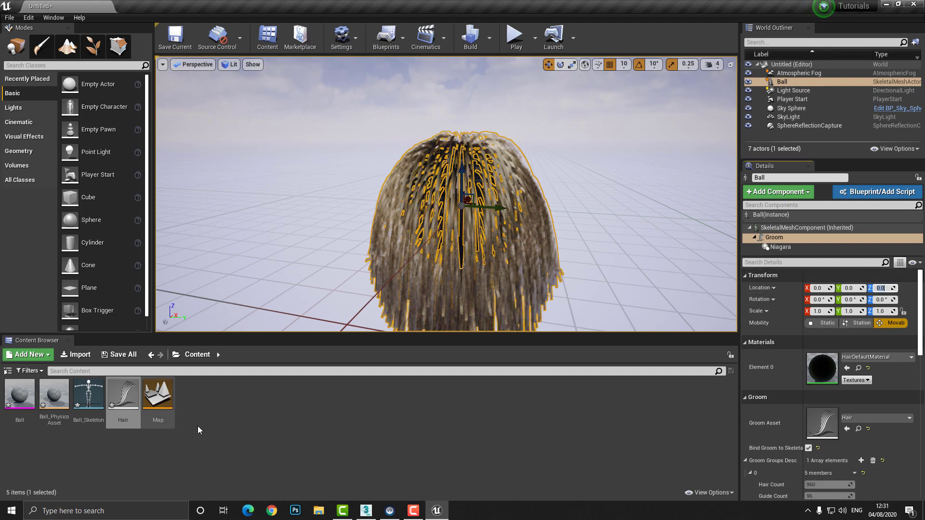
# Step: Import Ball_Anm.fbx from the Desktop as a skeletal mesh using Ball_Skeleton, and close the message log
pyautogui.rightClick(228, 412)
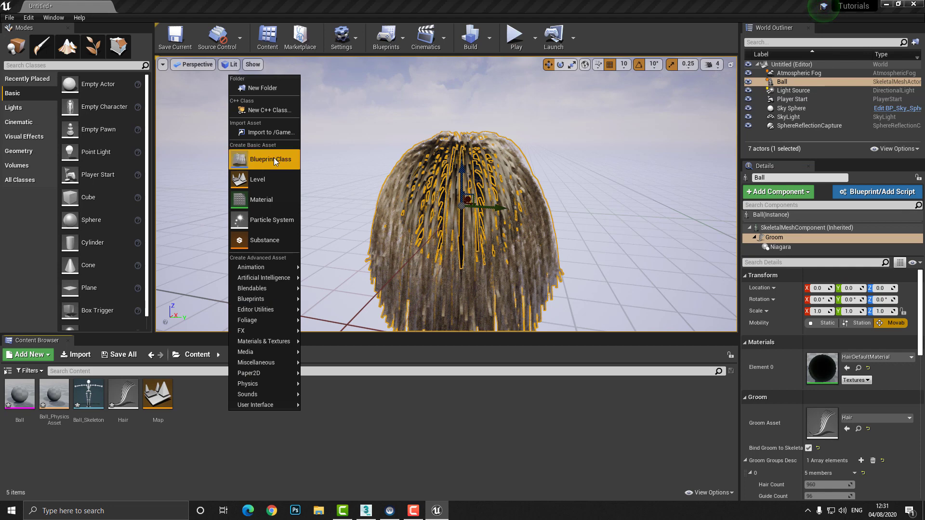
pyautogui.click(272, 132)
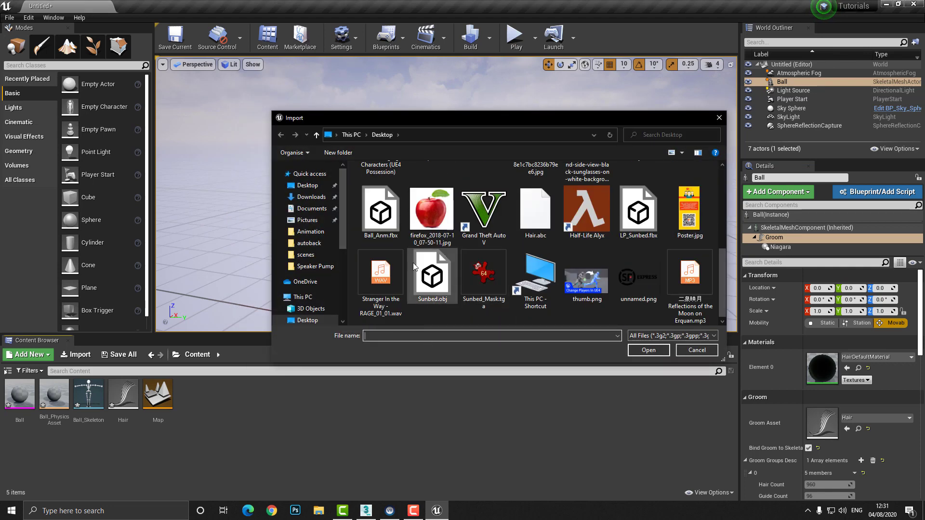
pyautogui.doubleClick(380, 223)
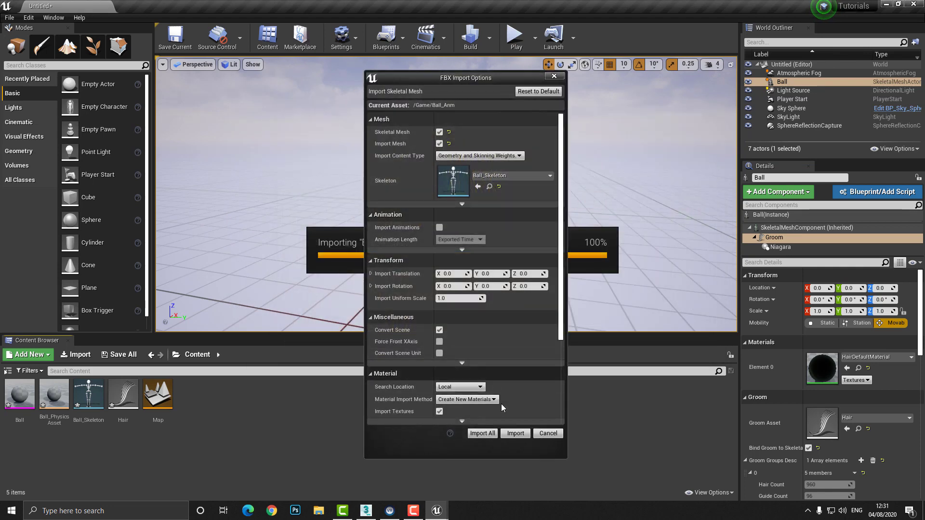
pyautogui.click(513, 434)
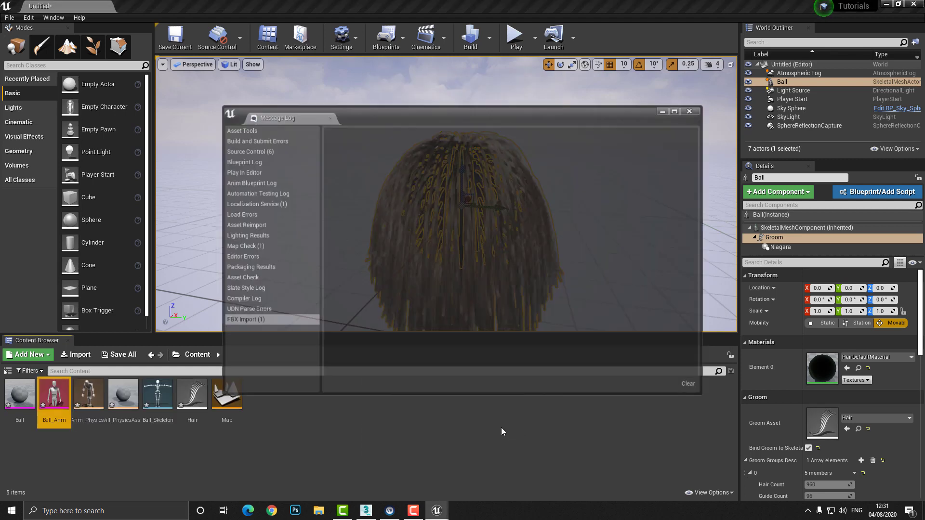
pyautogui.click(691, 111)
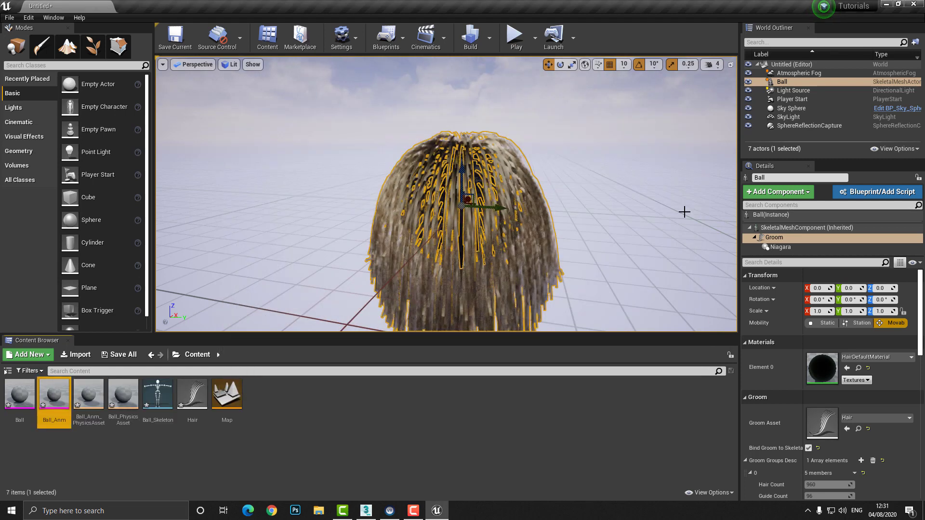
# Step: Set the ball's skeletal mesh component to Use Animation Asset with Ball_Anm_Anim as the animation to play
pyautogui.click(791, 229)
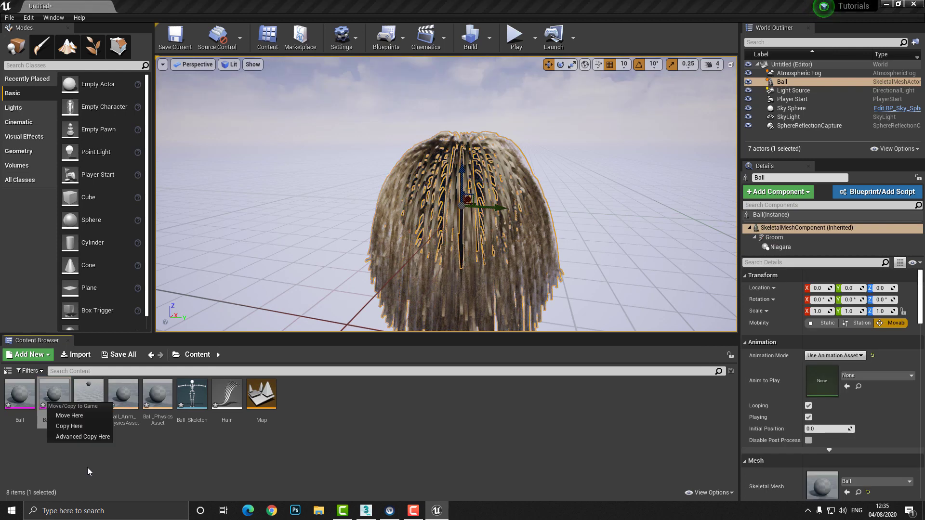
pyautogui.click(672, 418)
pyautogui.click(865, 374)
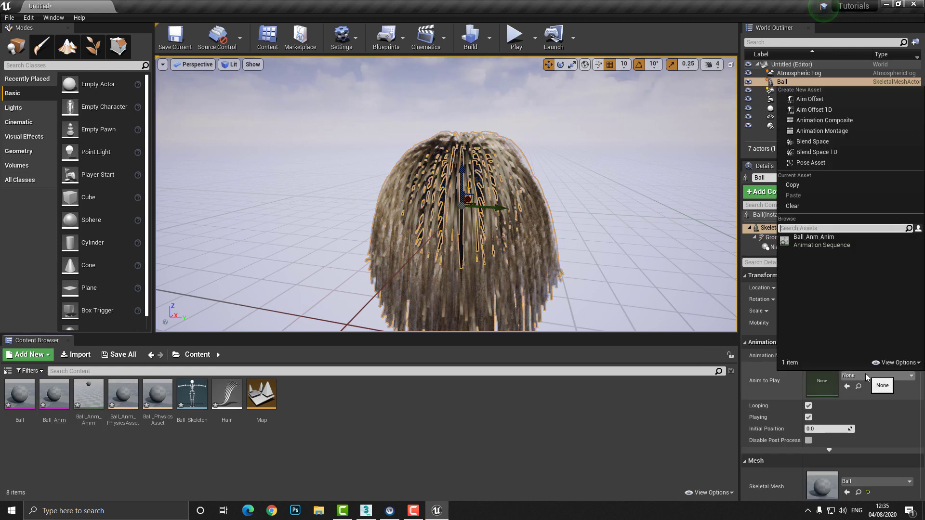
pyautogui.click(823, 238)
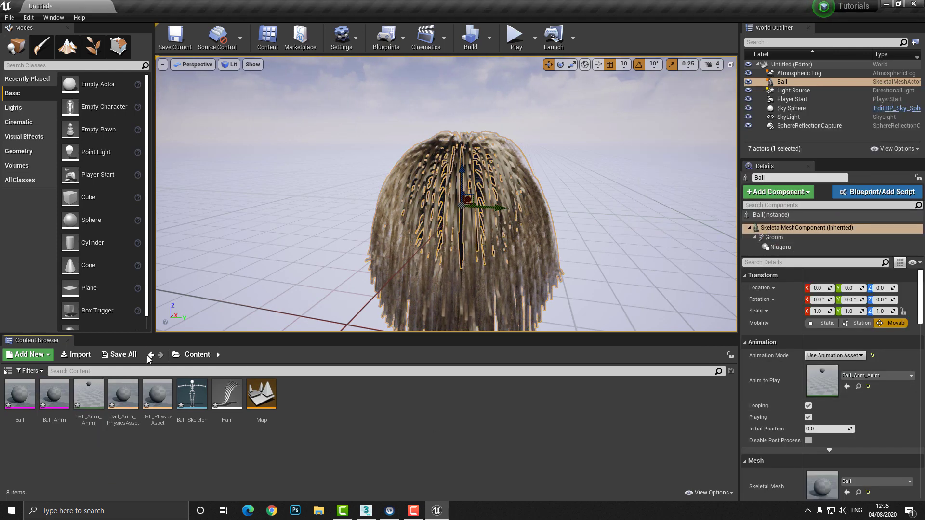
# Step: Simulate the level and examine the animated ball's hair full screen in game view
pyautogui.moveTo(669, 305); pyautogui.dragTo(588, 103)
pyautogui.click(534, 38)
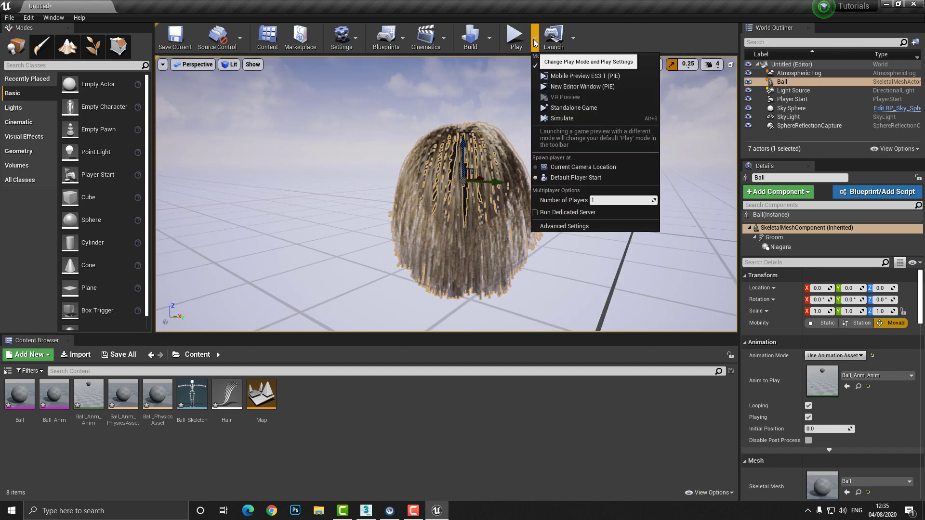
pyautogui.click(570, 119)
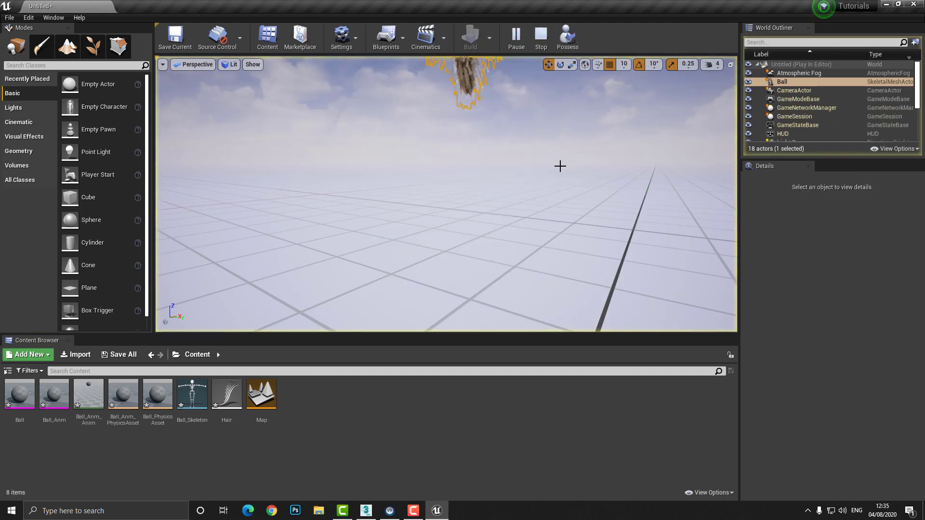
pyautogui.press('F11')
pyautogui.moveTo(463, 261); pyautogui.dragTo(468, 254)
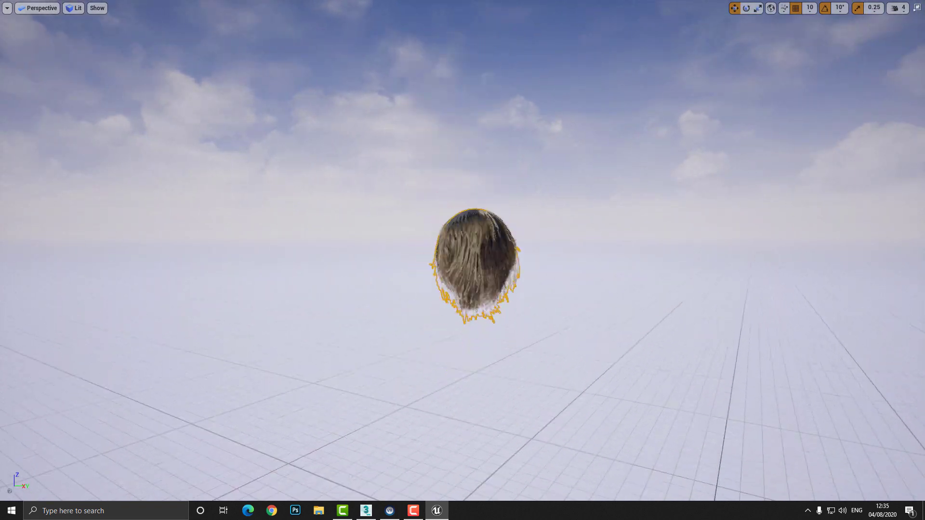
pyautogui.press('g')
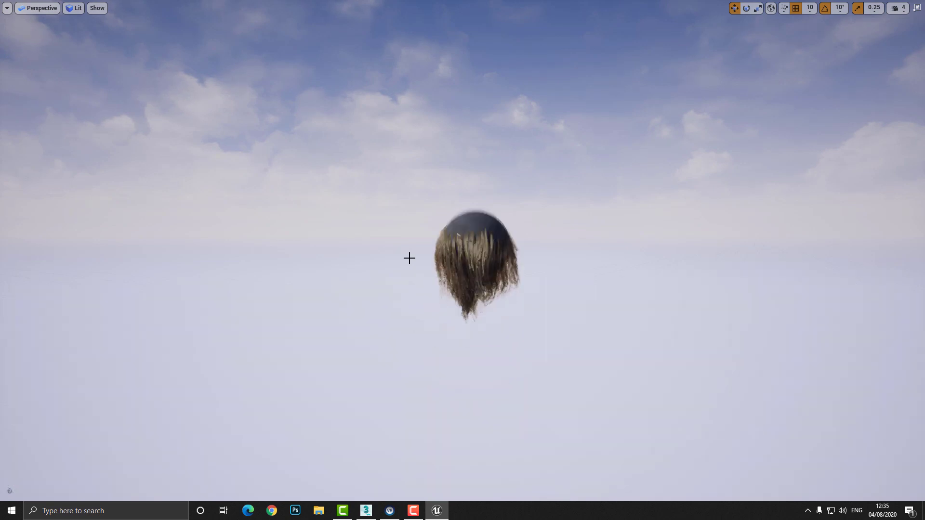